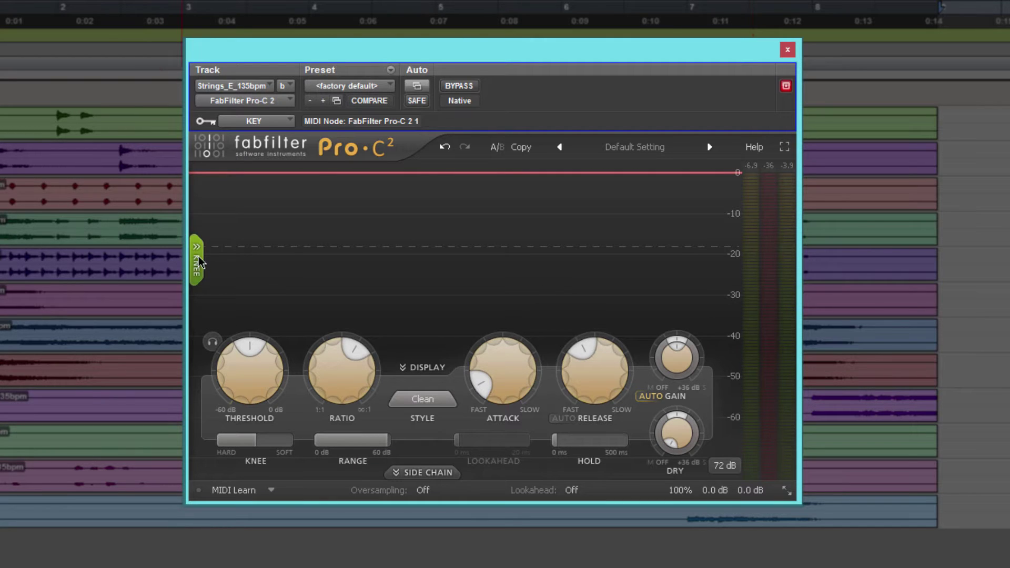
Expand the knee display of the Pro-C 2 compressor on the strings track
drag(196, 260, 504, 263)
click(504, 263)
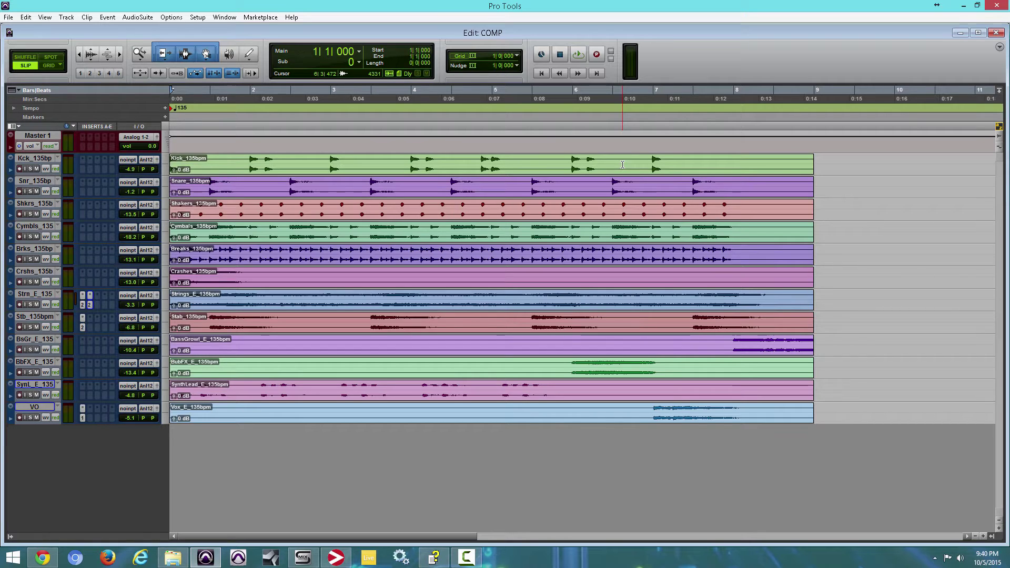
Play the full mix, then place the edit cursor early in bar 1 of the synth lead track
key(space)
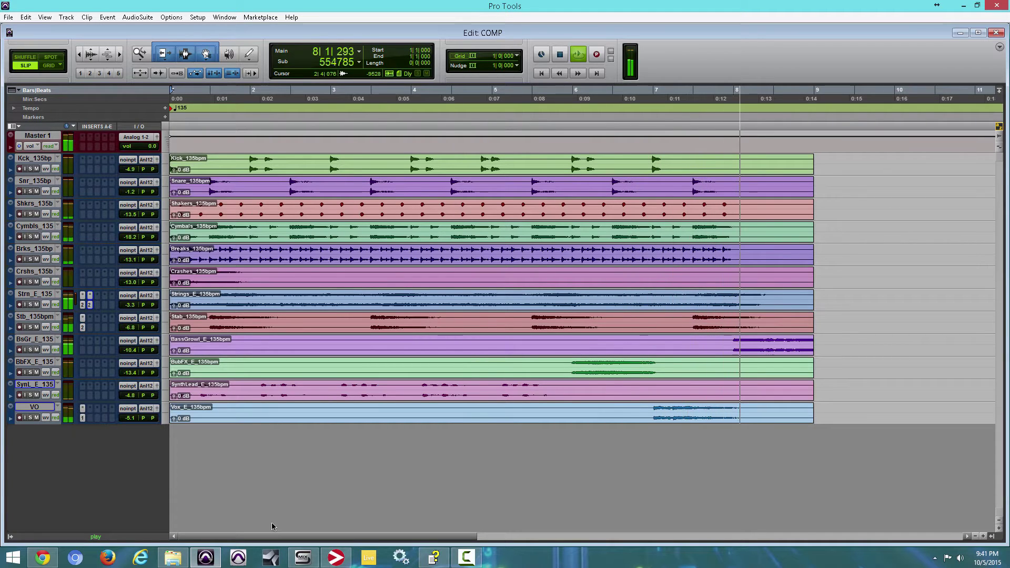
click(198, 392)
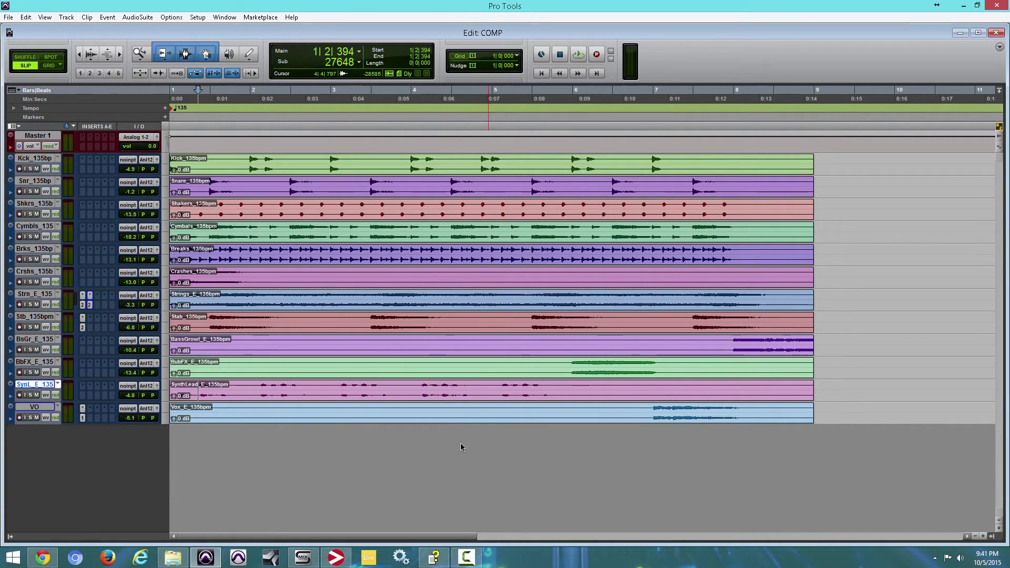
Open the Pro-C 2 compressor inserted on the strings track and solo that track
click(90, 305)
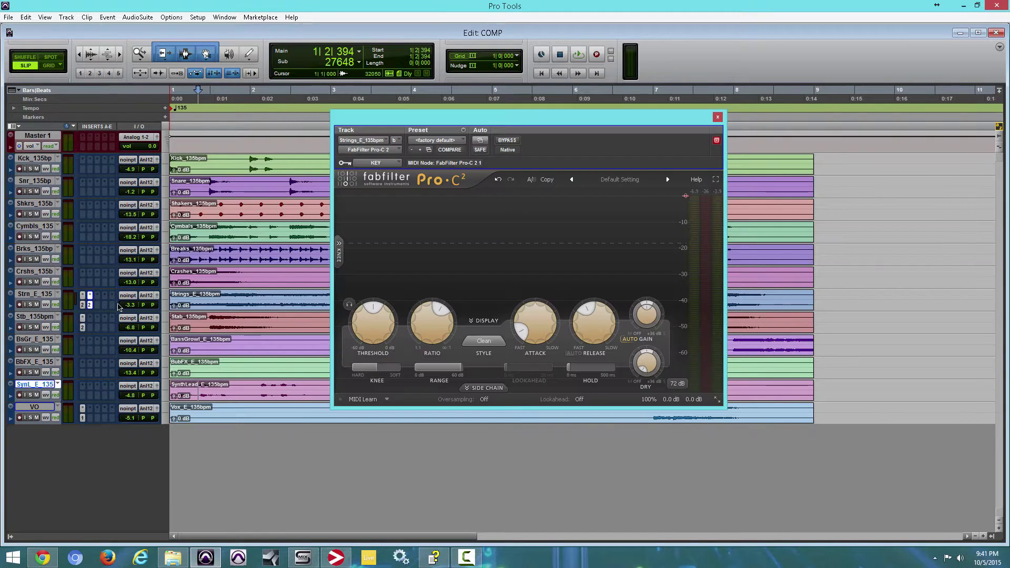
click(31, 305)
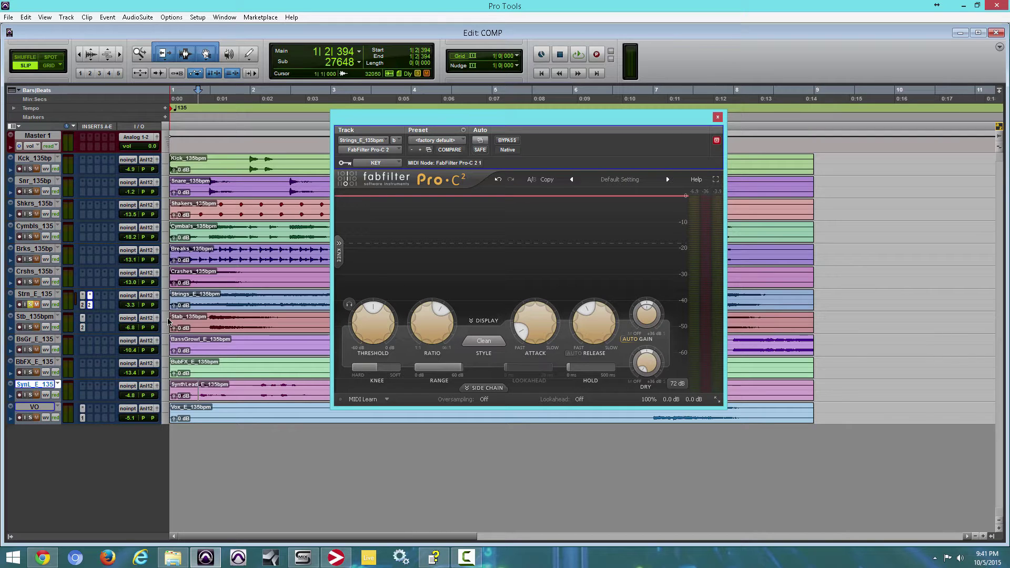
Lower the compressor's threshold for more gain reduction while the soloed strings play, then stop playback
key(space)
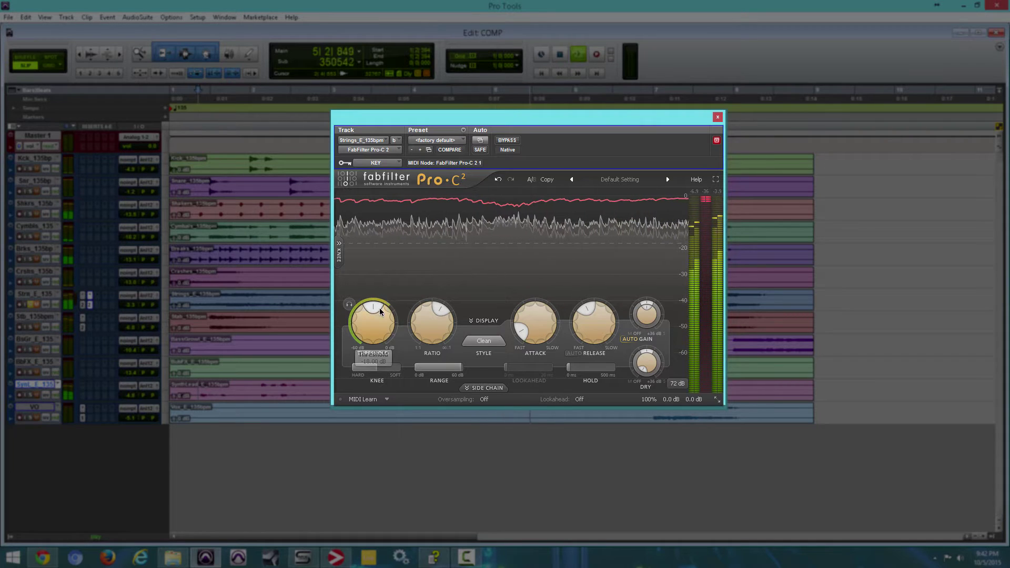
drag(377, 306, 408, 306)
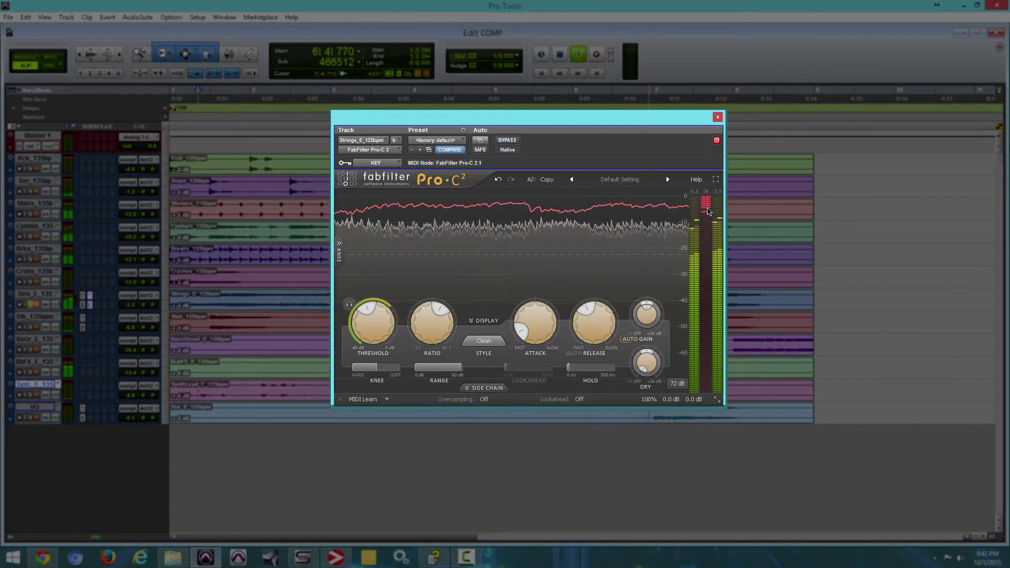
key(space)
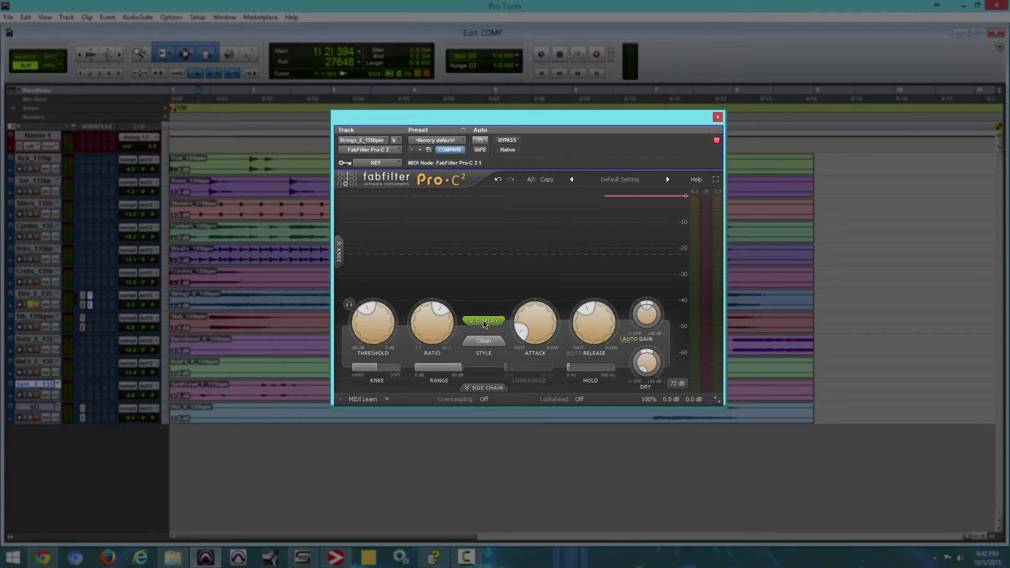
Collapse the compressor's level display and play the strings to watch the compact input, gain change and output meters
click(484, 321)
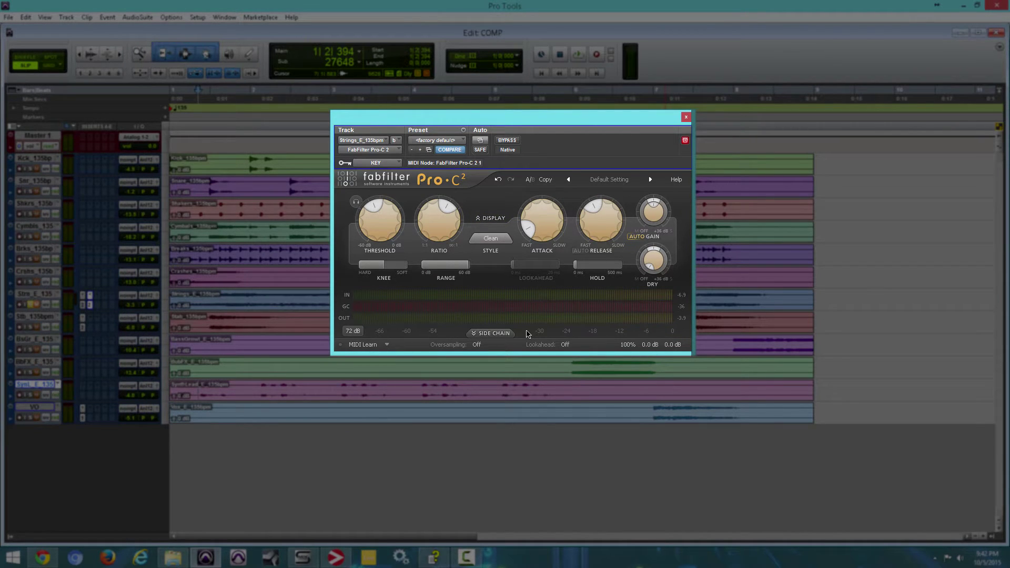
key(space)
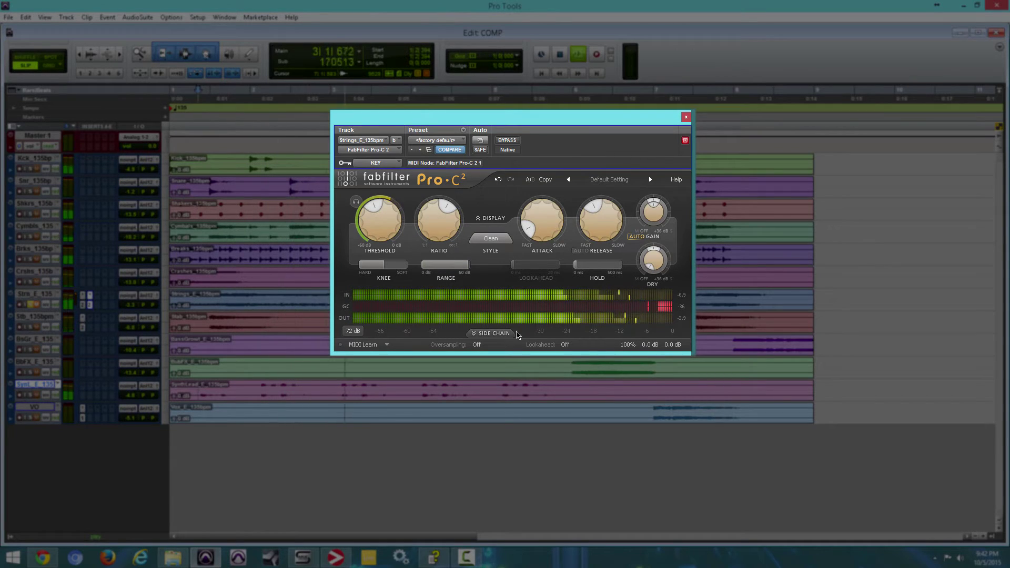
key(space)
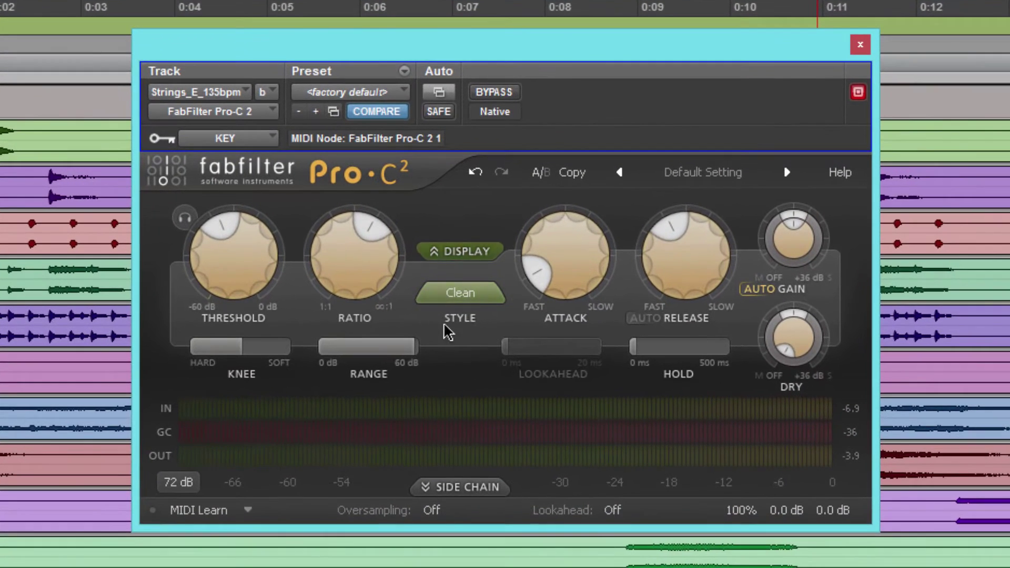
Keep the compression style on Clean, select all clips in the session and start playback
click(480, 287)
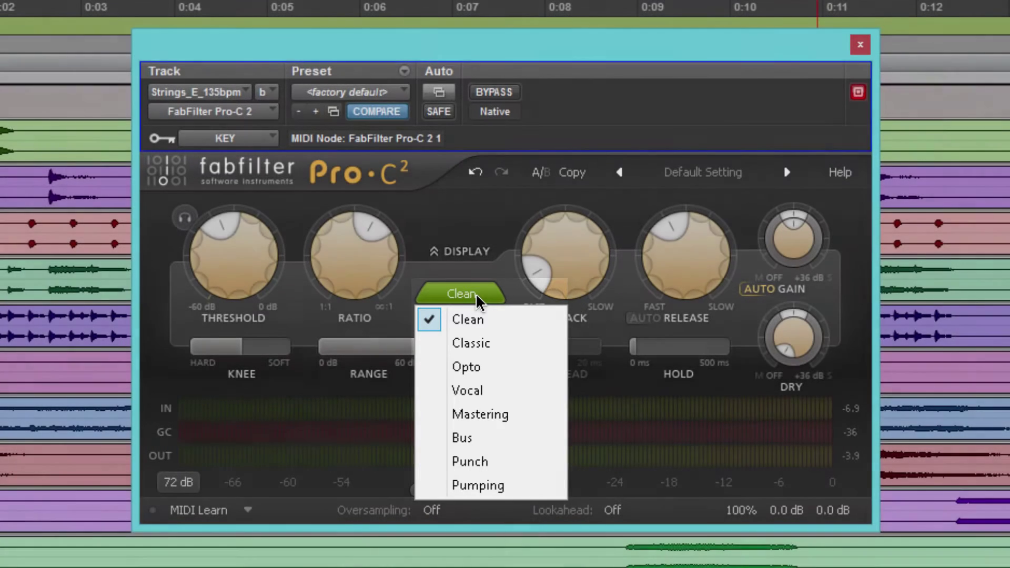
click(484, 322)
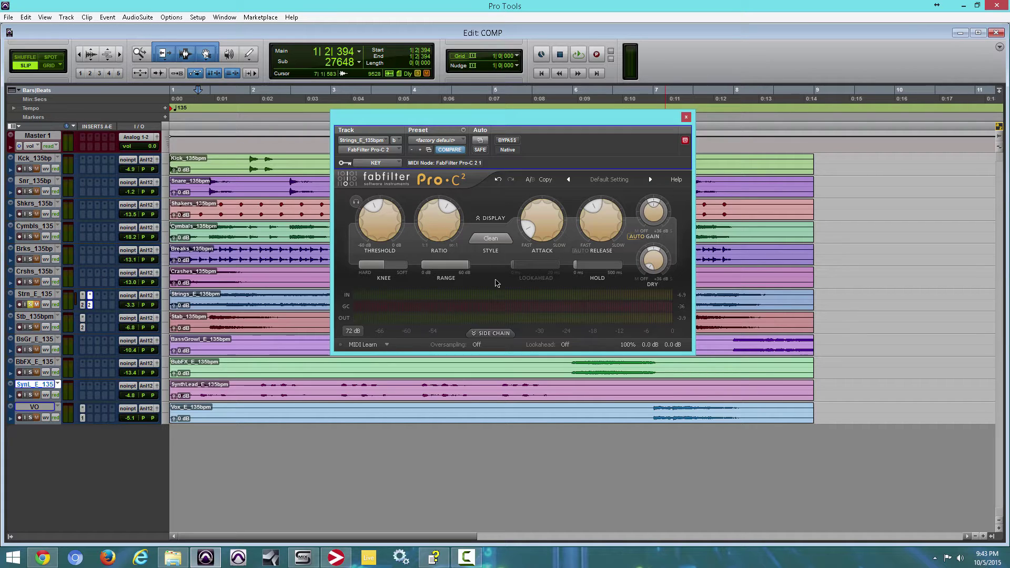
key(ctrl+a)
key(space)
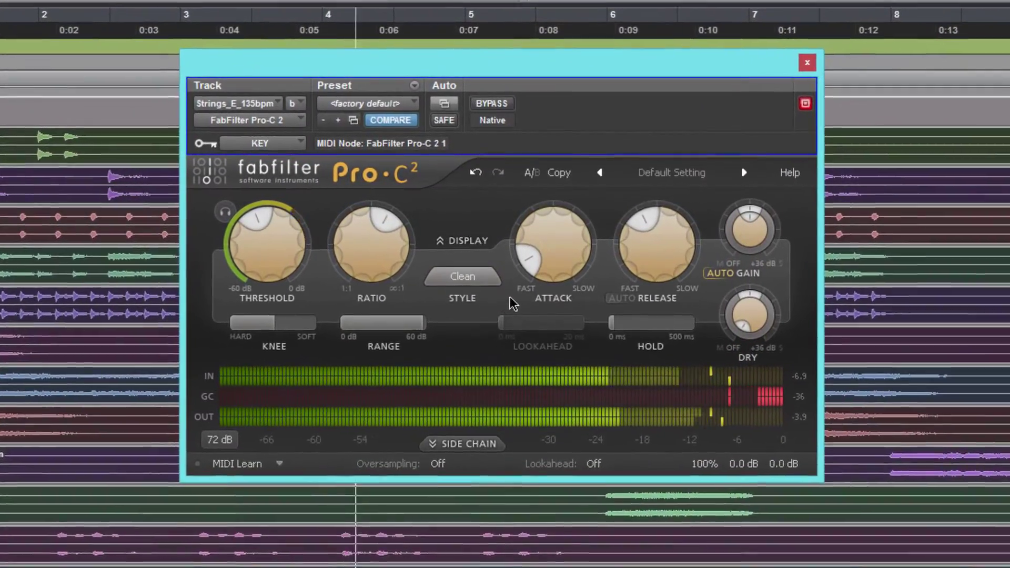
Audition the Classic, Opto, Vocal and Mastering compression styles one after another while the strings play
click(465, 273)
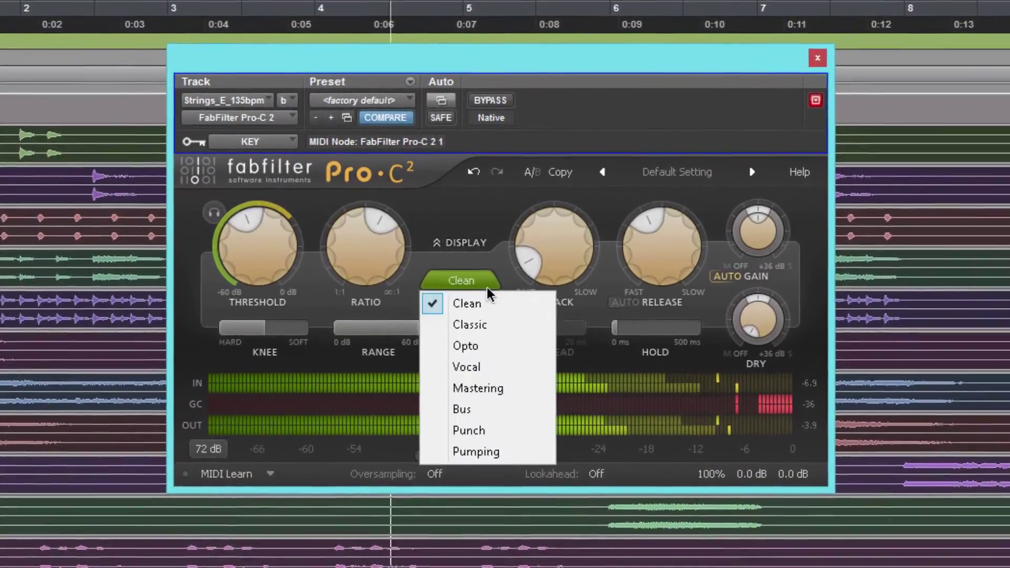
click(478, 313)
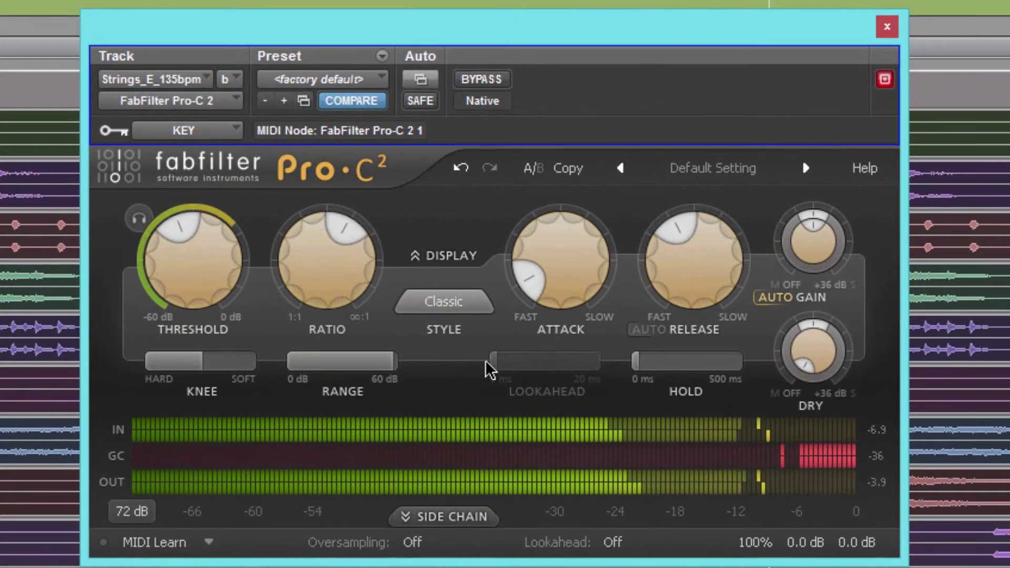
click(473, 309)
click(462, 385)
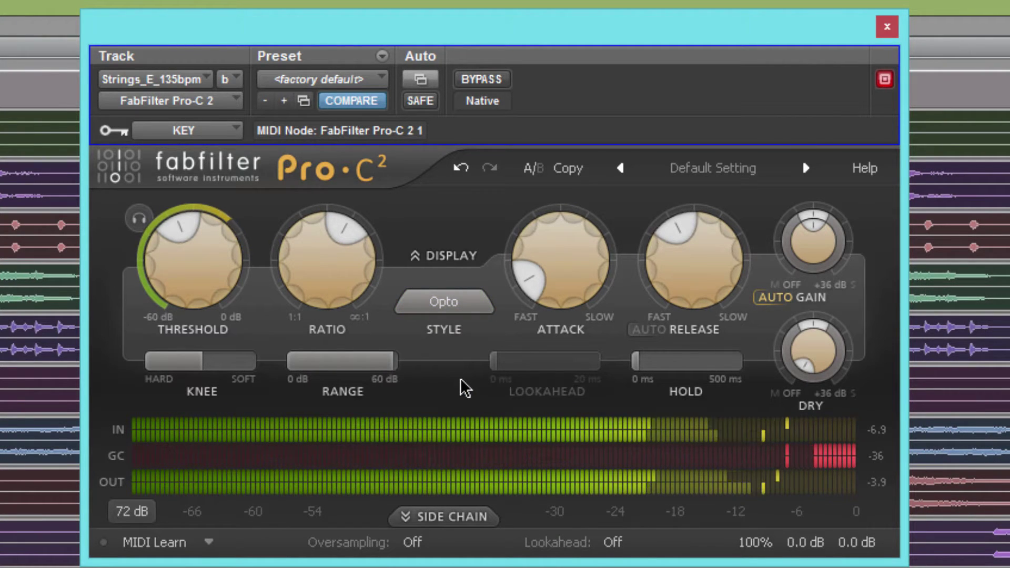
click(469, 309)
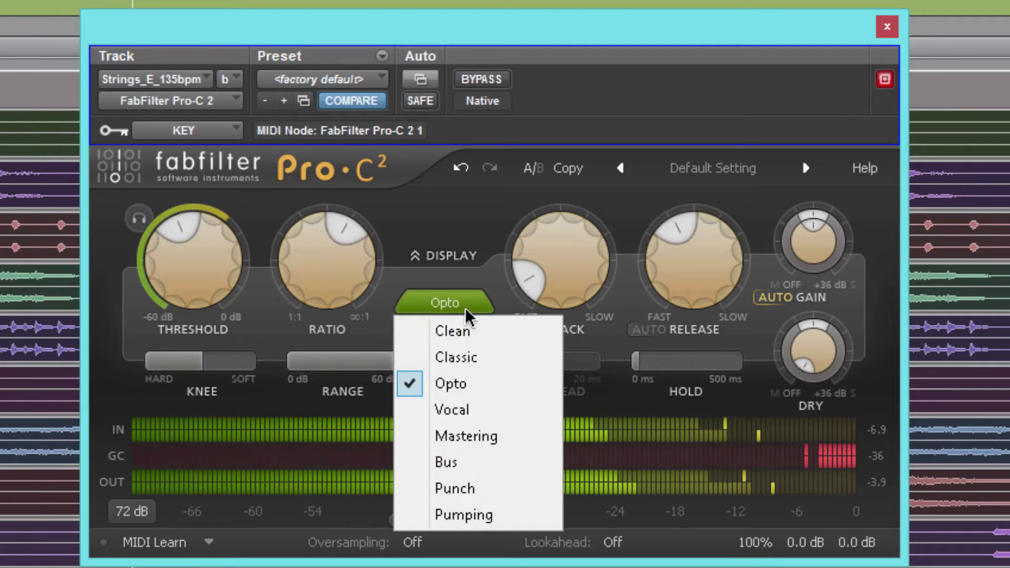
click(553, 410)
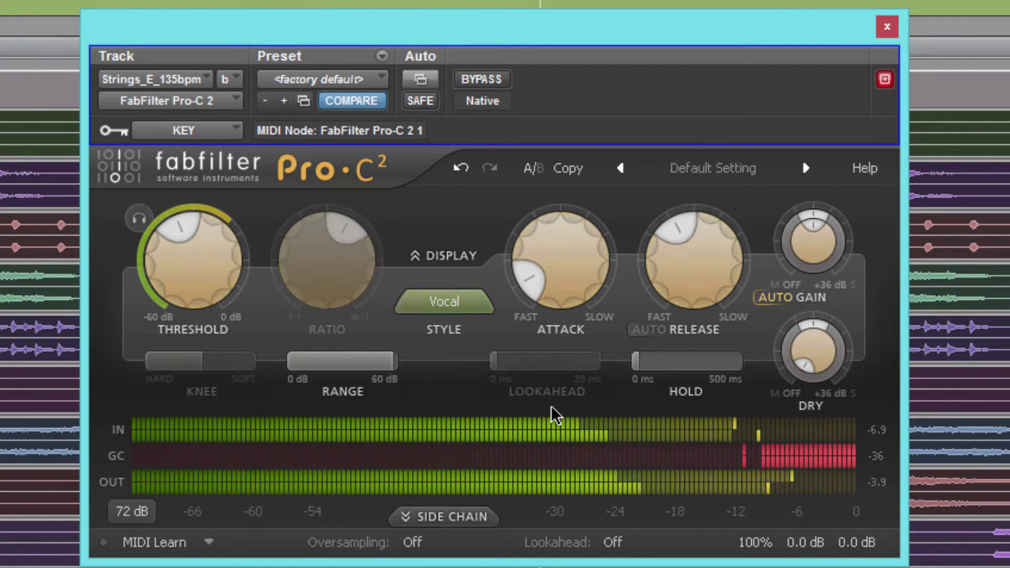
click(469, 302)
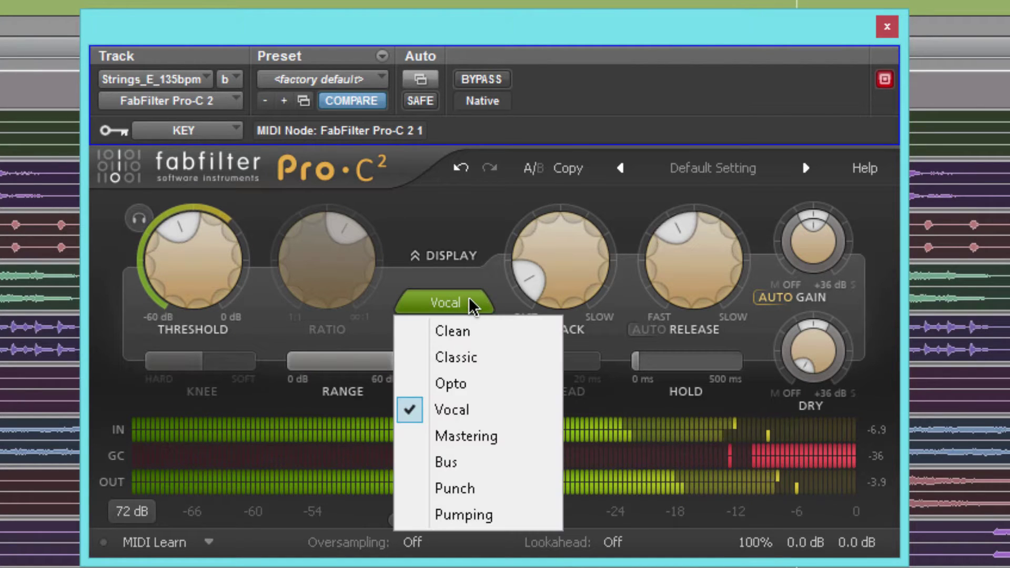
click(545, 444)
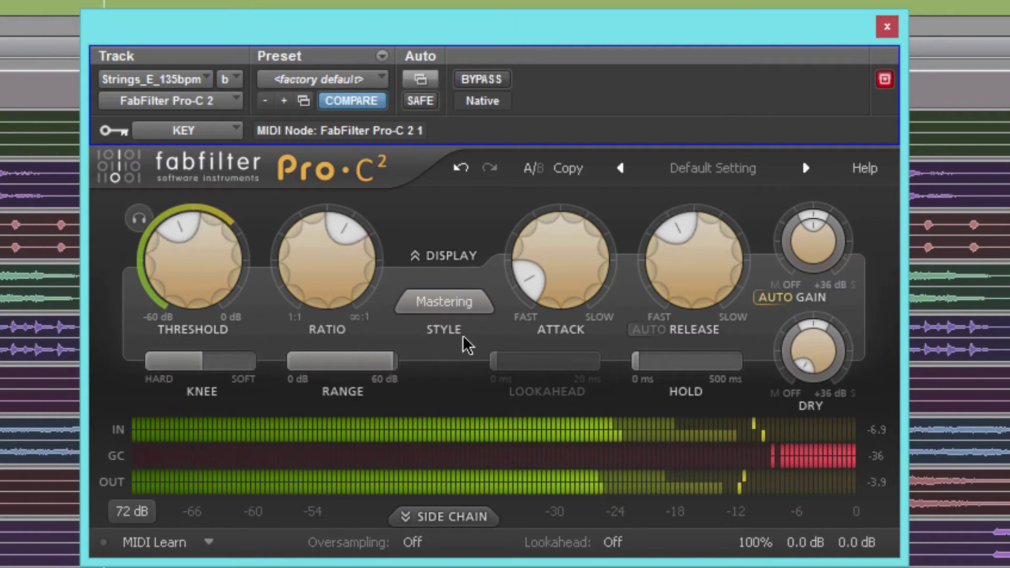
Audition the Bus, Punch and Pumping compression styles during playback, then stop and return the style to Clean
click(489, 311)
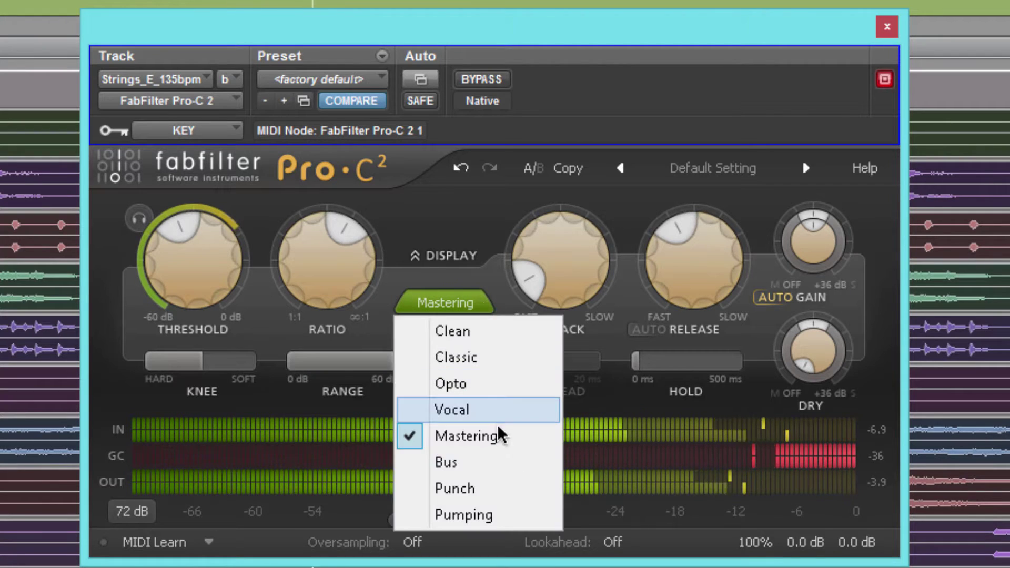
click(517, 463)
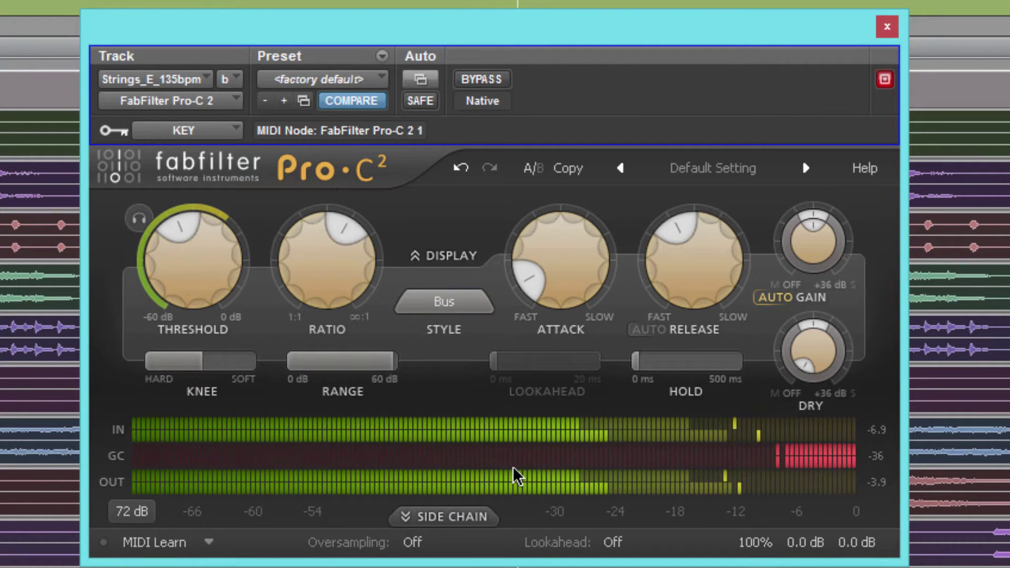
click(474, 312)
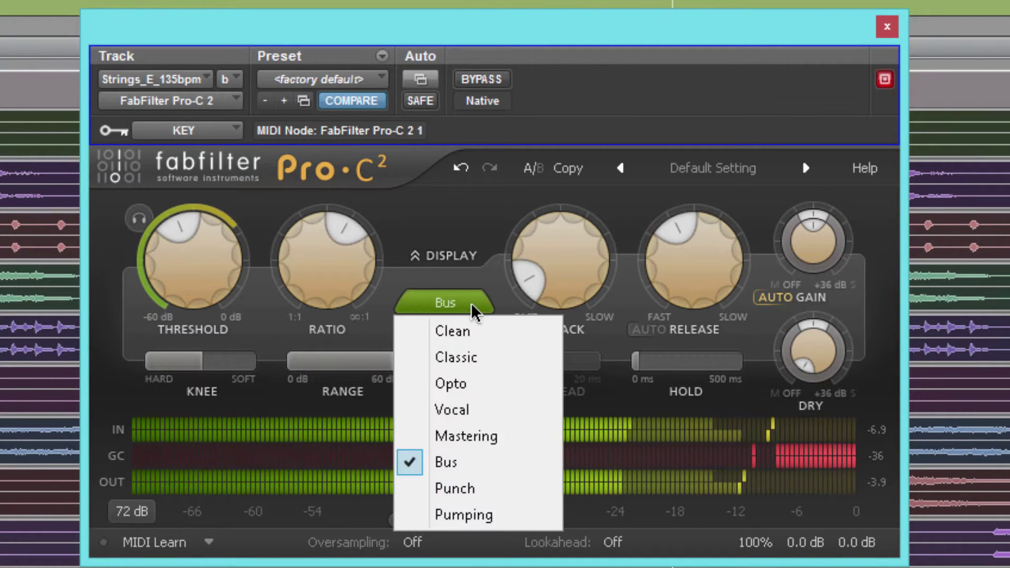
click(506, 490)
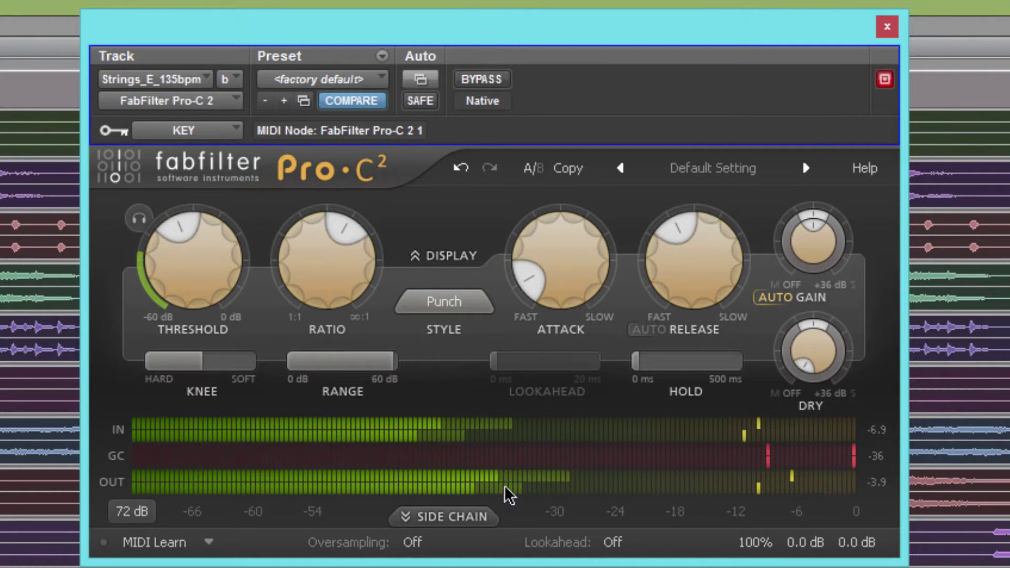
click(474, 309)
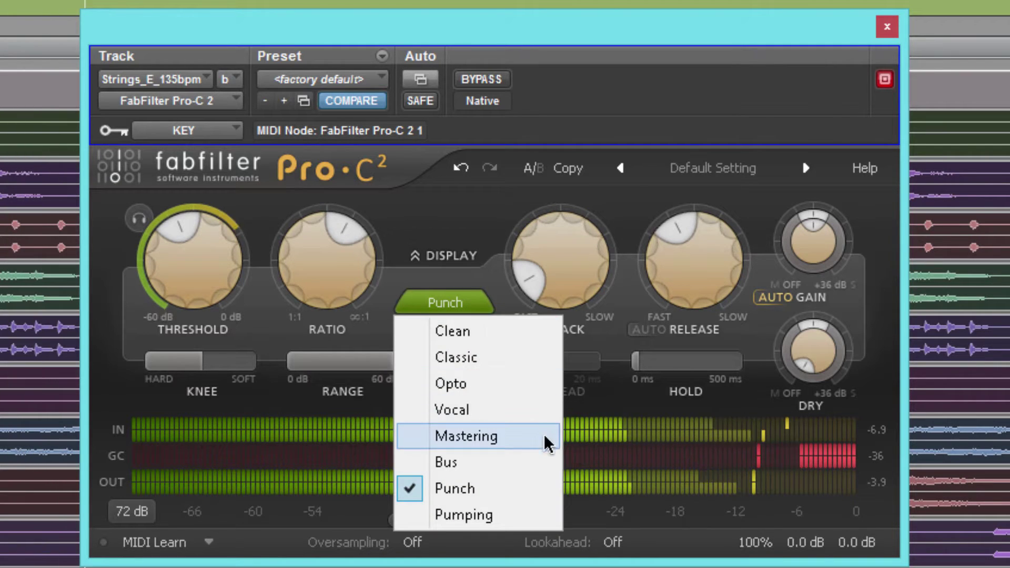
click(527, 520)
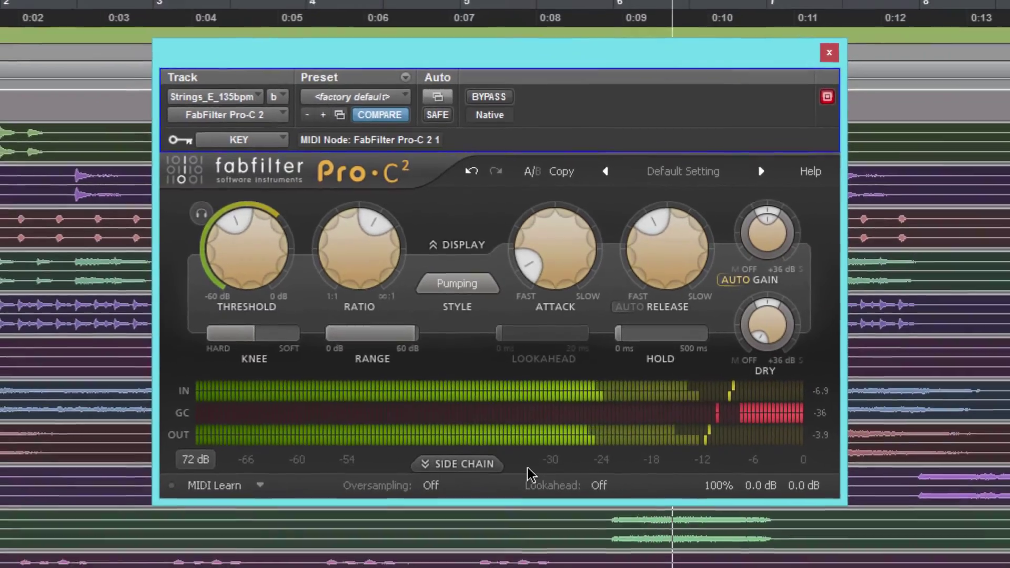
key(space)
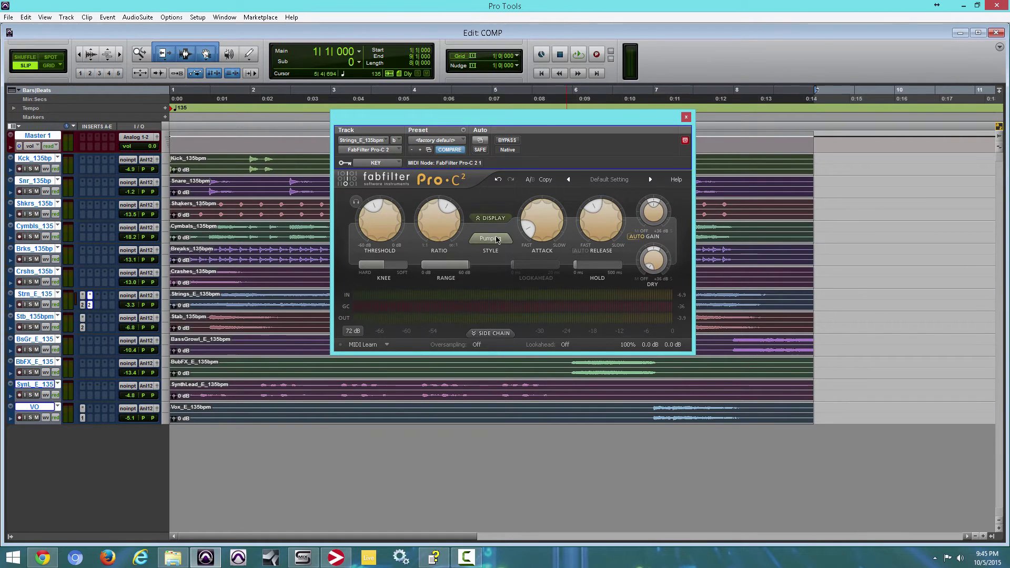
click(496, 240)
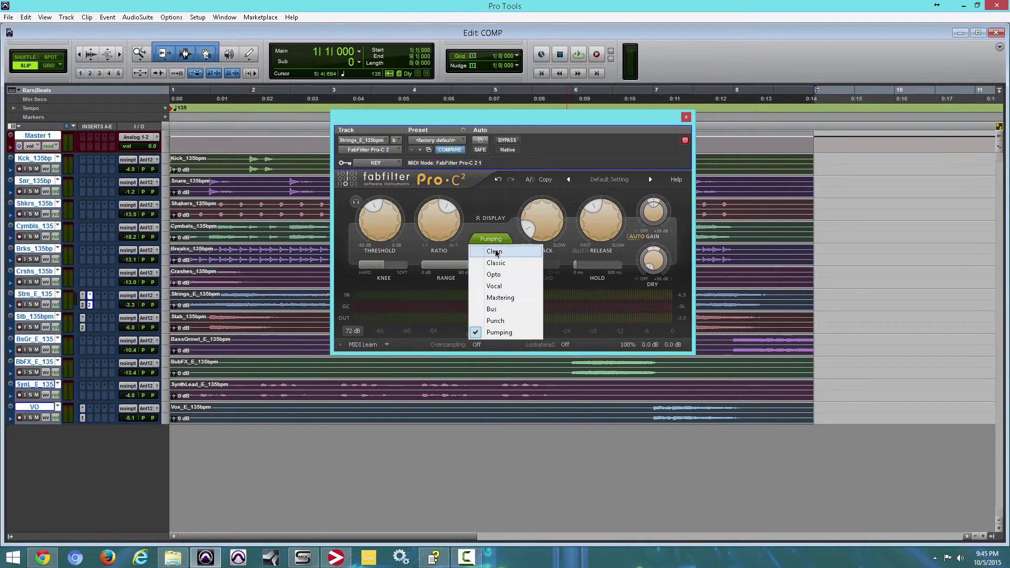
click(487, 261)
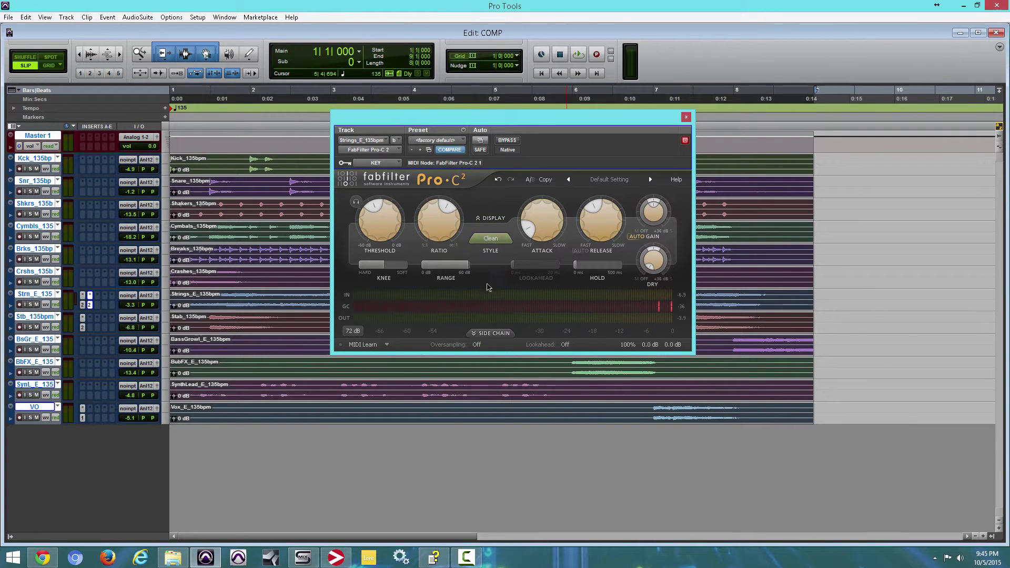
Play the strings with the internal side chain, then switch the side chain input to external and play them again
mouse_move(439, 220)
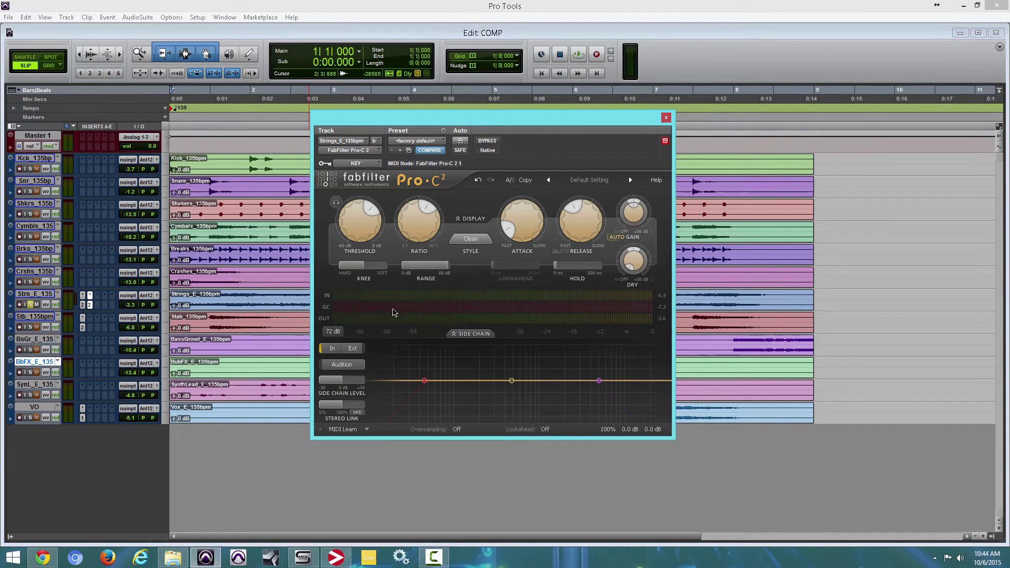
click(353, 349)
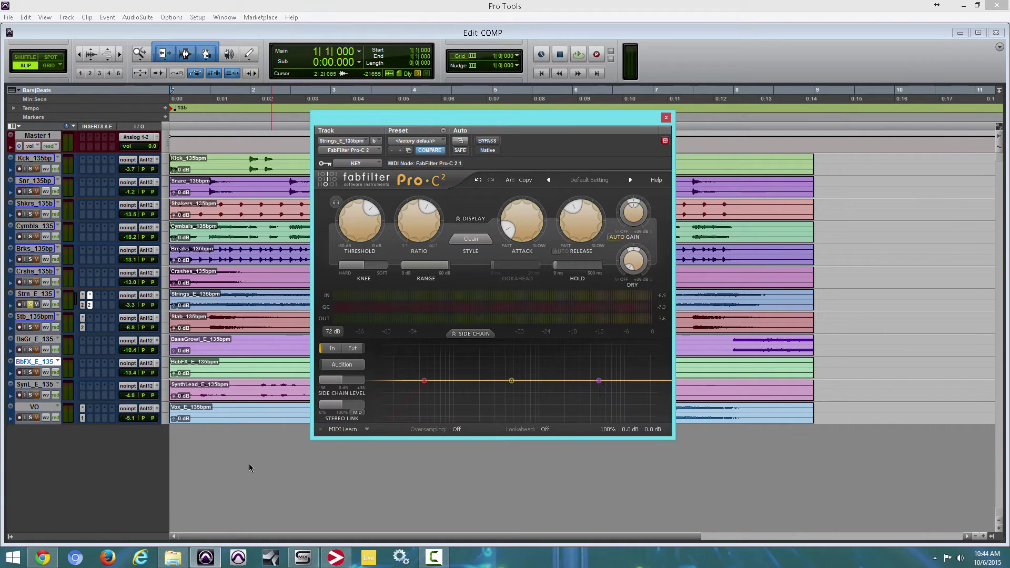
key(space)
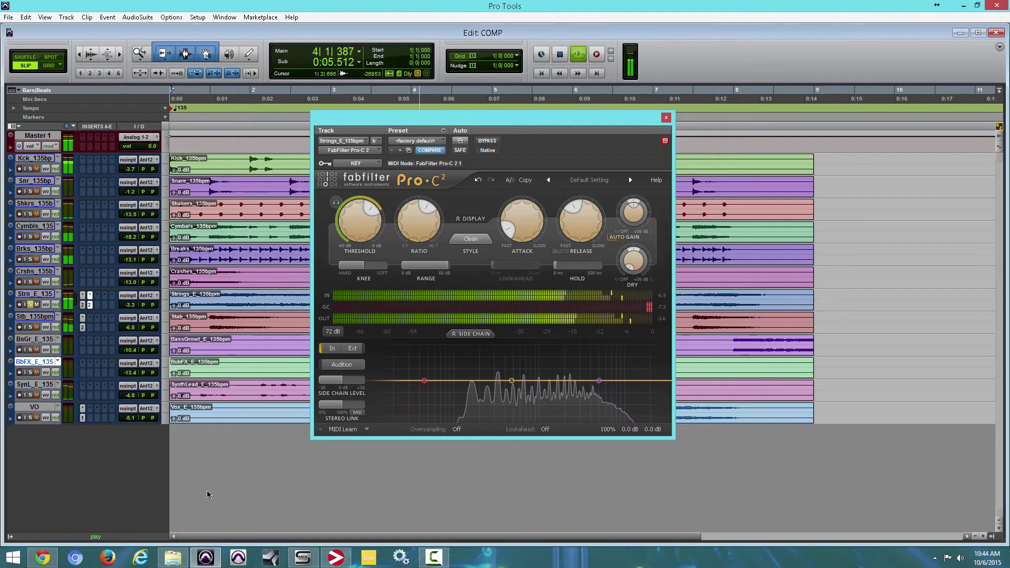
key(space)
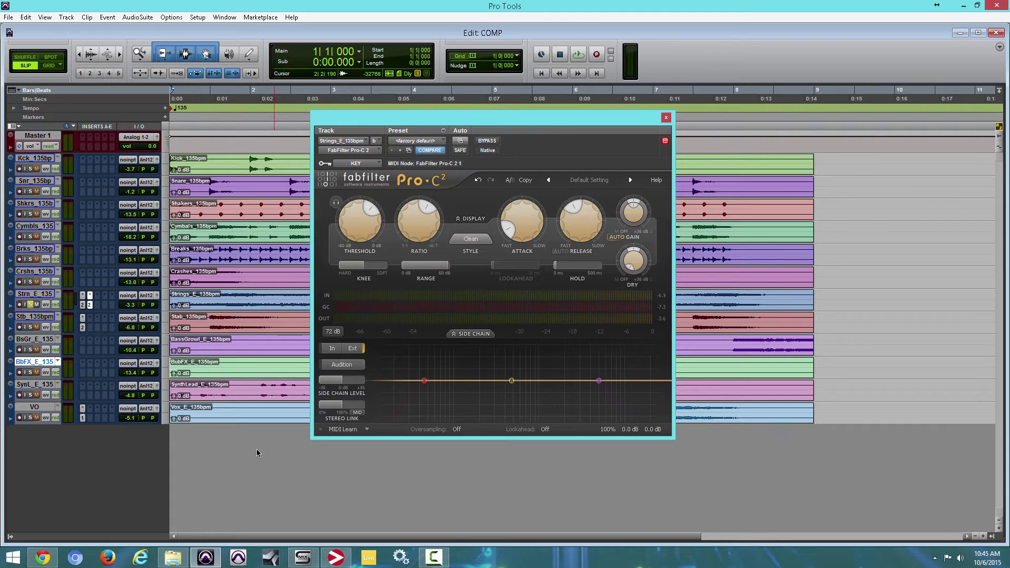
key(space)
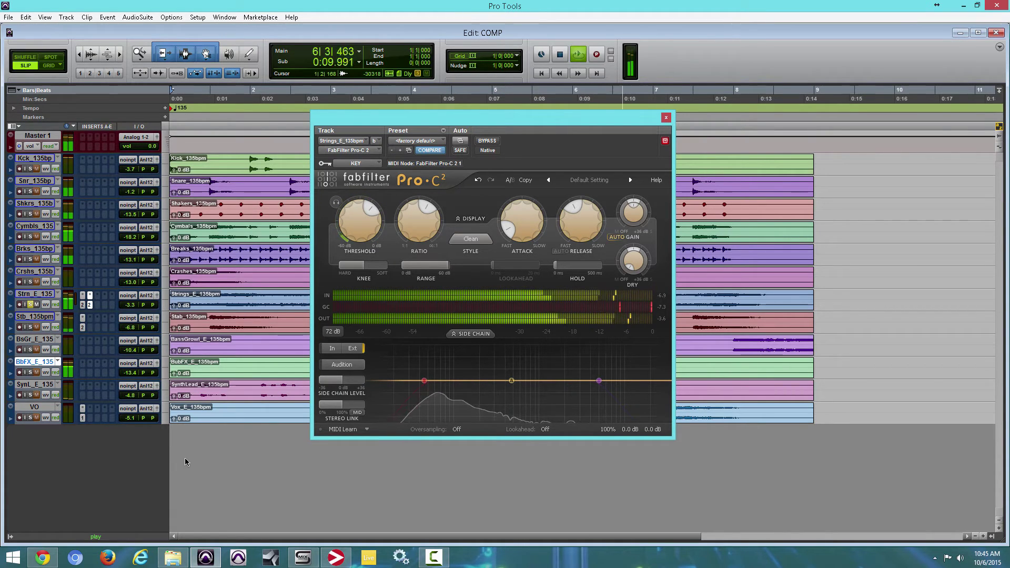
Stop playback, turn on side chain Audition and play the session to hear the external side chain signal, then stop
key(space)
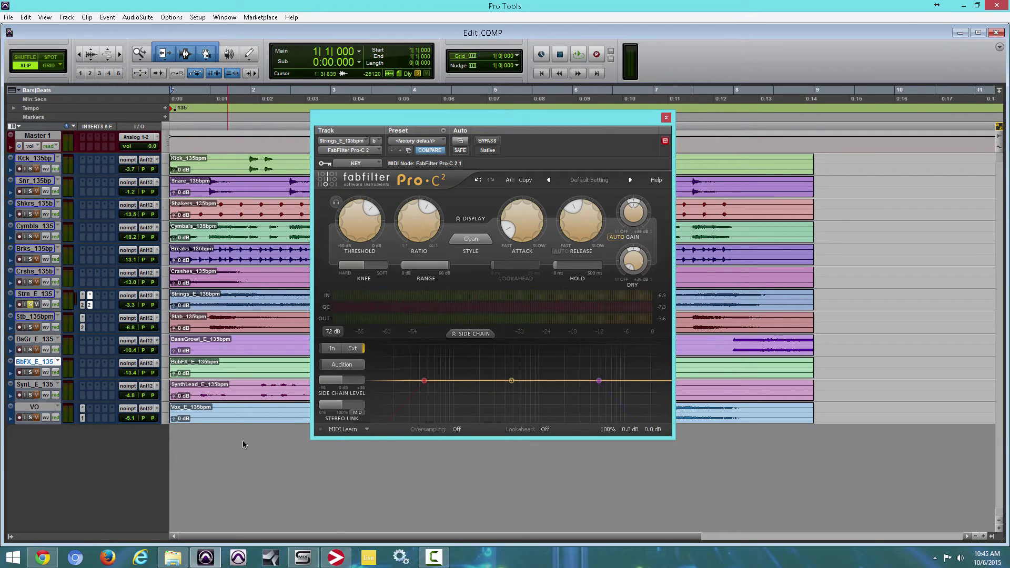
mouse_move(402, 370)
click(358, 364)
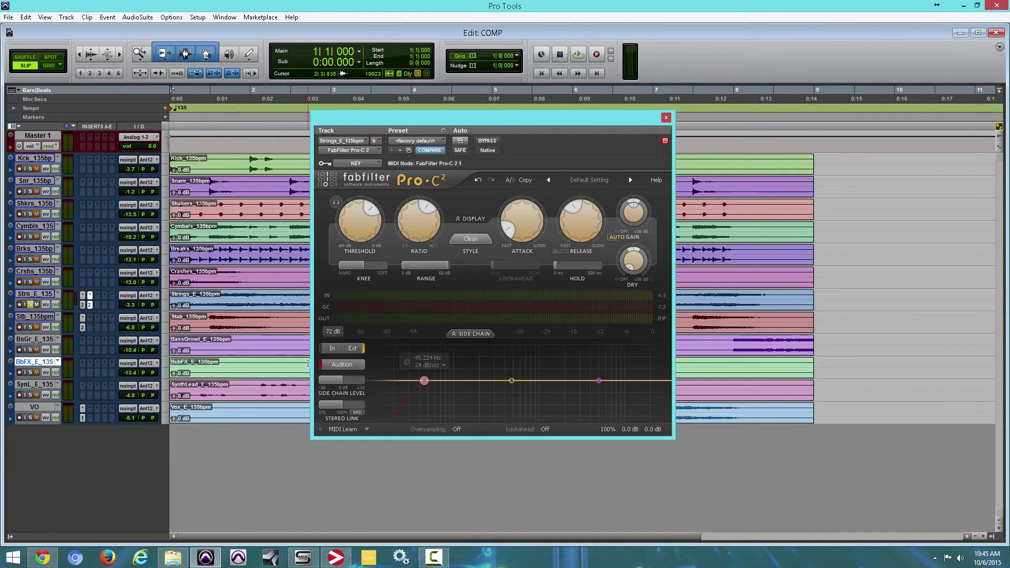
key(space)
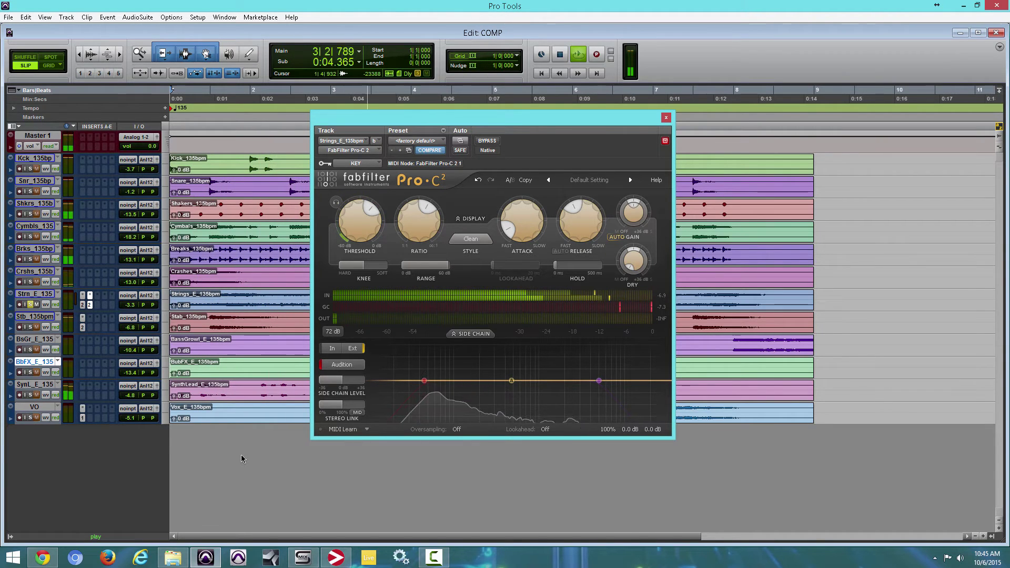
key(space)
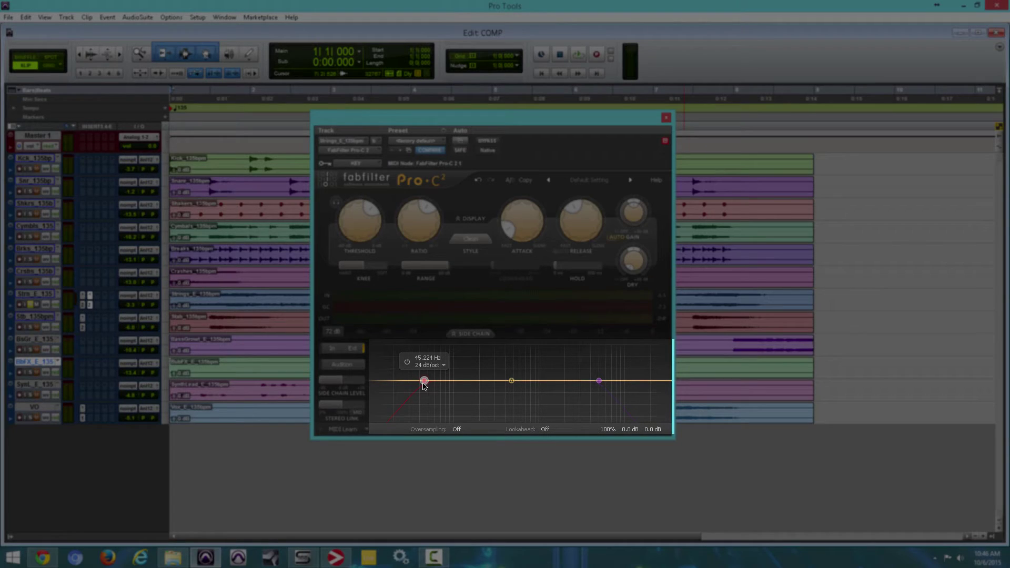
Enable the low-cut and high-cut filter bands in the side chain EQ and start playback
right_click(423, 381)
click(437, 390)
right_click(602, 382)
click(617, 388)
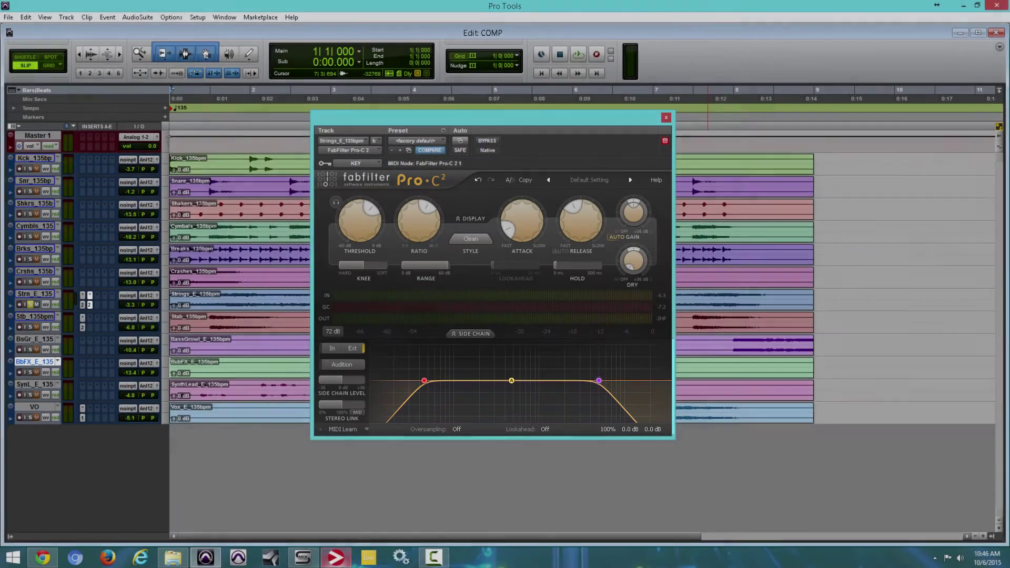
key(space)
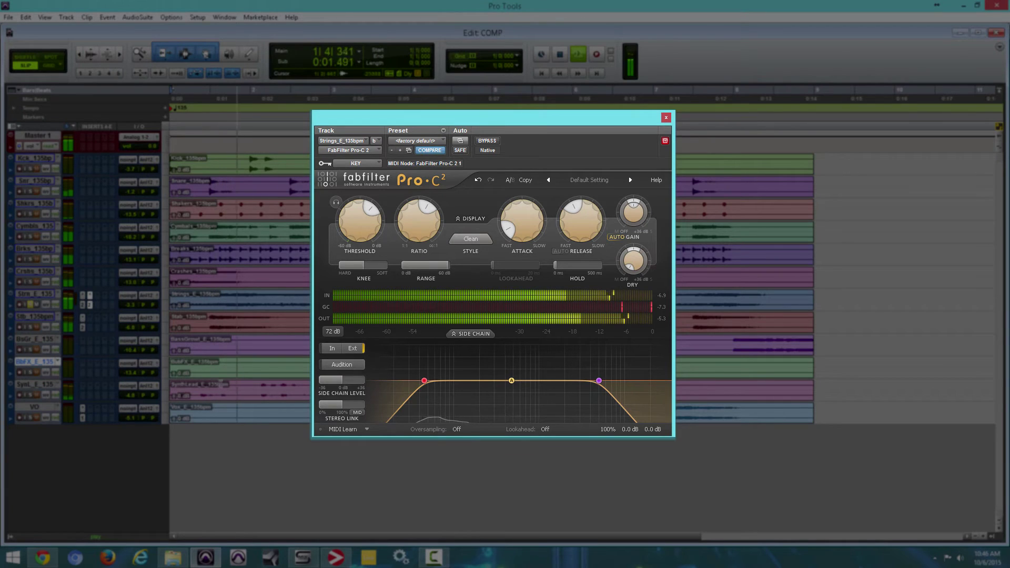
Sweep the side chain low cut to about 290 Hz and the high cut to about 1400 Hz during playback
drag(422, 382, 481, 381)
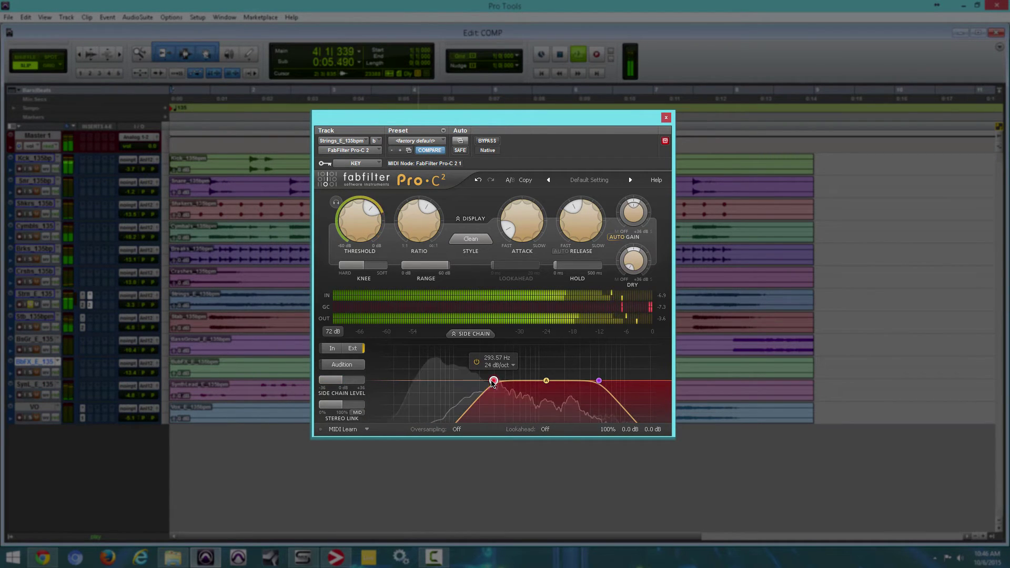
drag(599, 380, 552, 380)
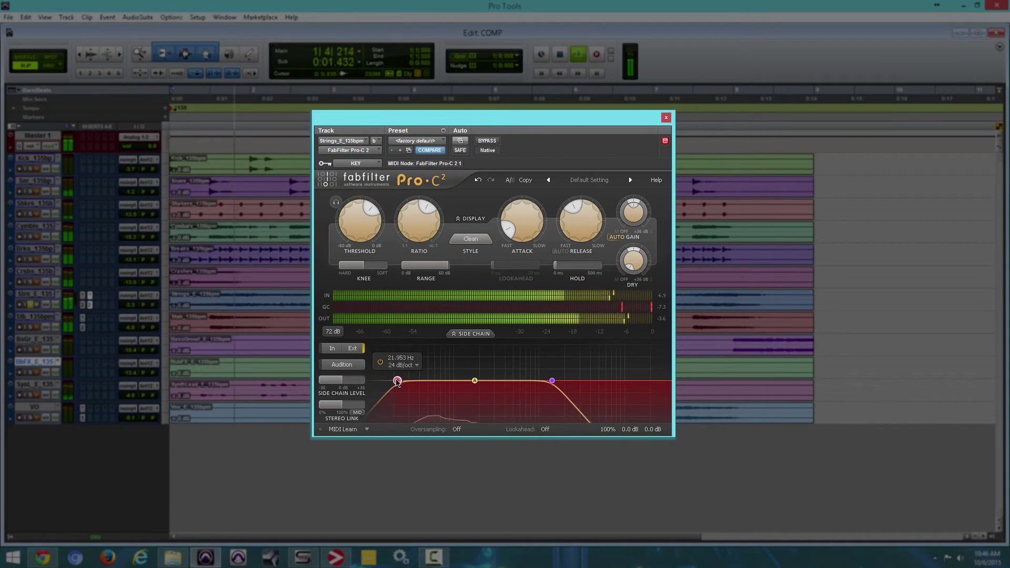
drag(415, 382, 484, 383)
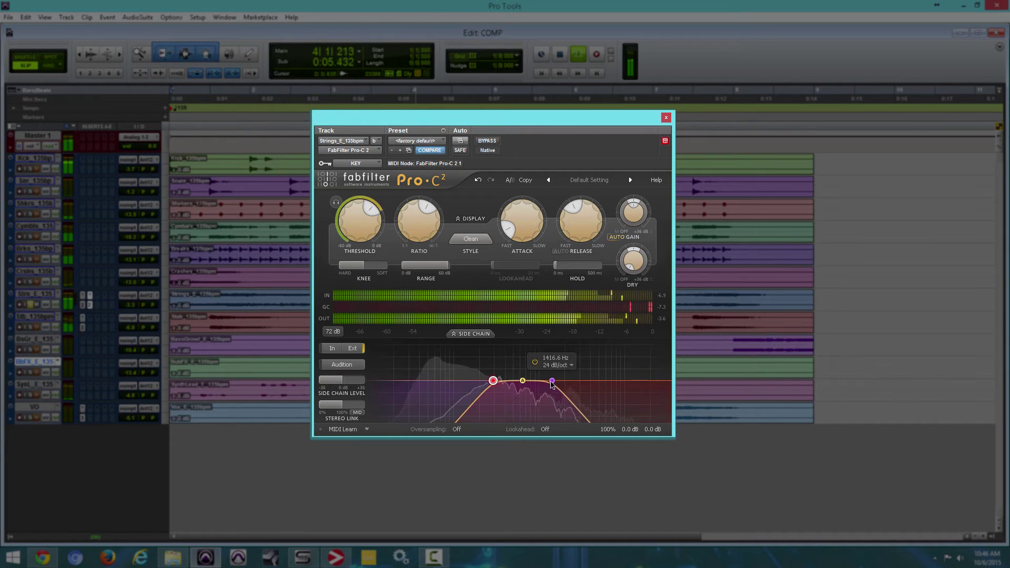
Switch off the side chain high cut, set the low cut to about 248 Hz and stop playback
drag(552, 380, 579, 380)
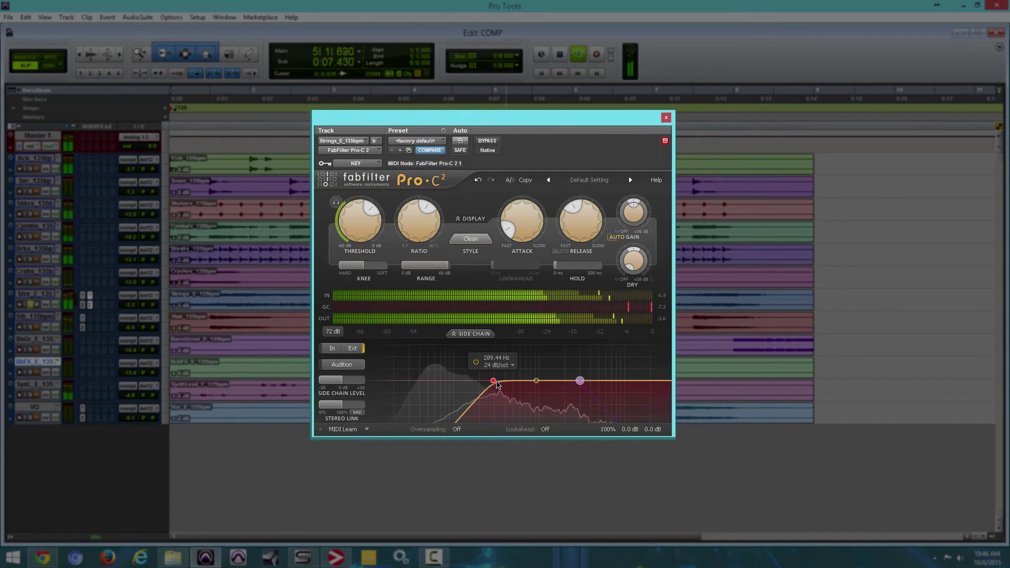
mouse_move(500, 382)
mouse_down()
mouse_move(401, 379)
mouse_move(487, 380)
mouse_up()
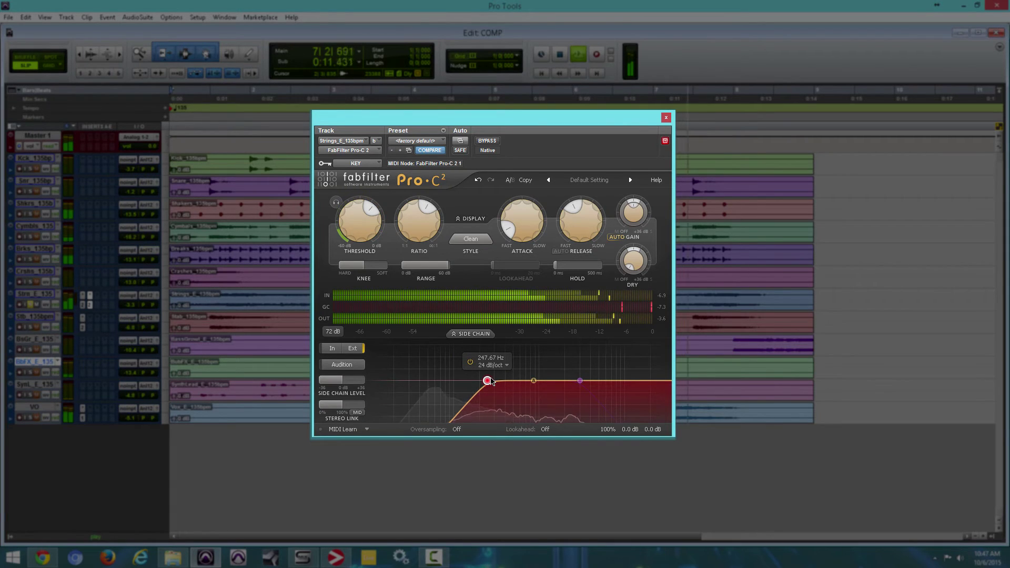
key(space)
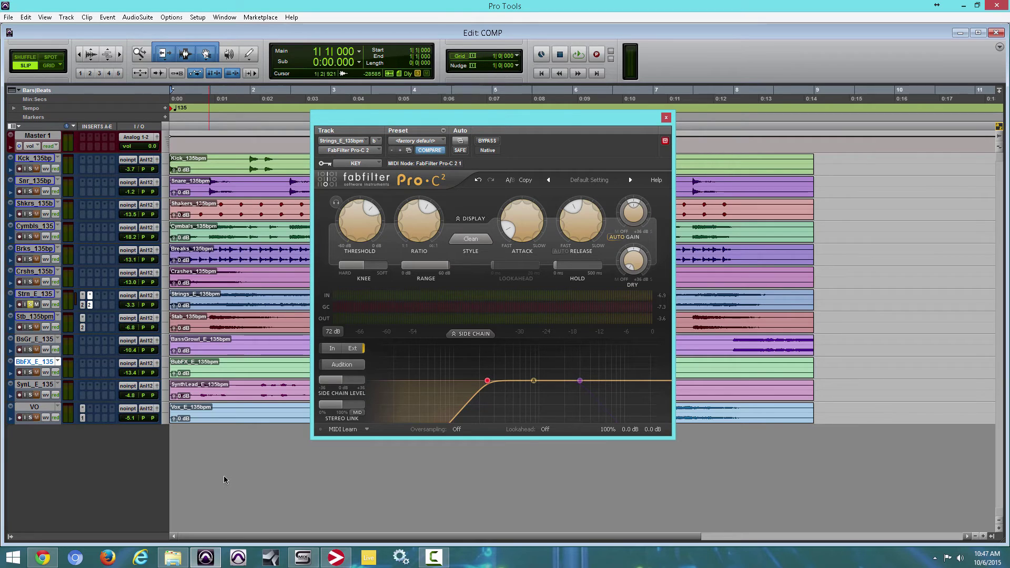
Select the strings track and play it with the filtered external side chain, then stop playback
click(31, 294)
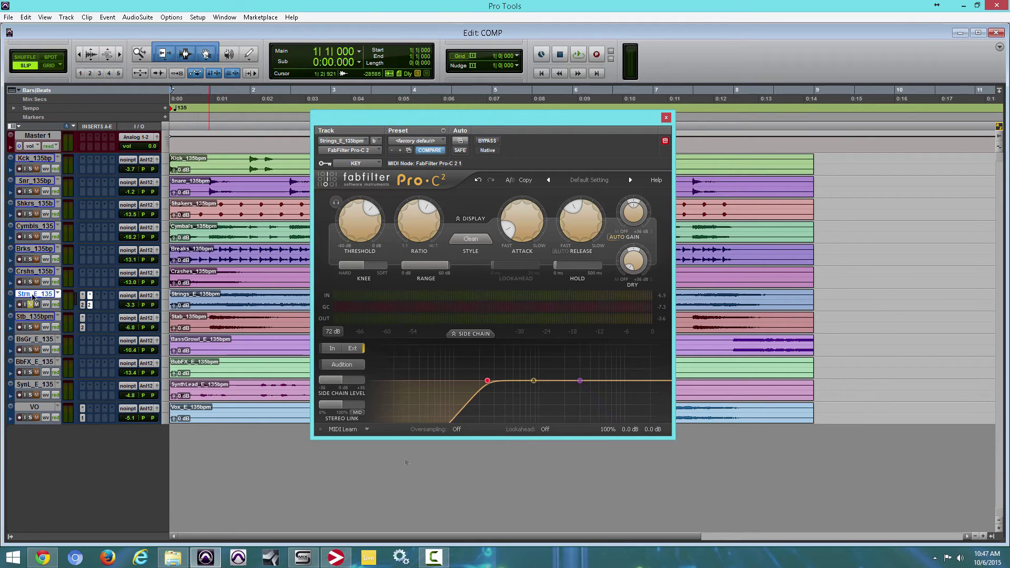
key(space)
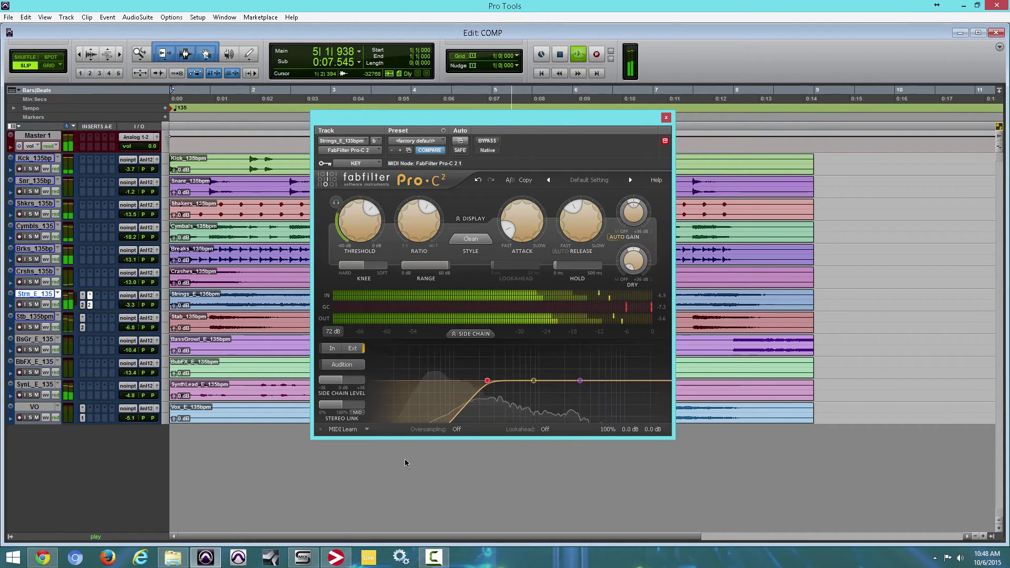
key(space)
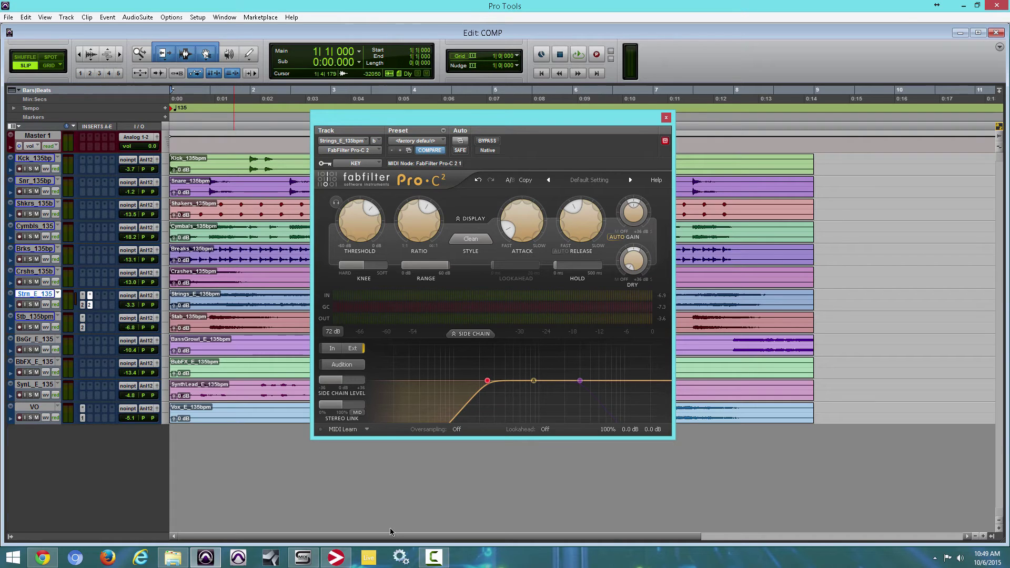
Play the strings with the compressor active, bypassed and active again to compare the sound, then stop
key(space)
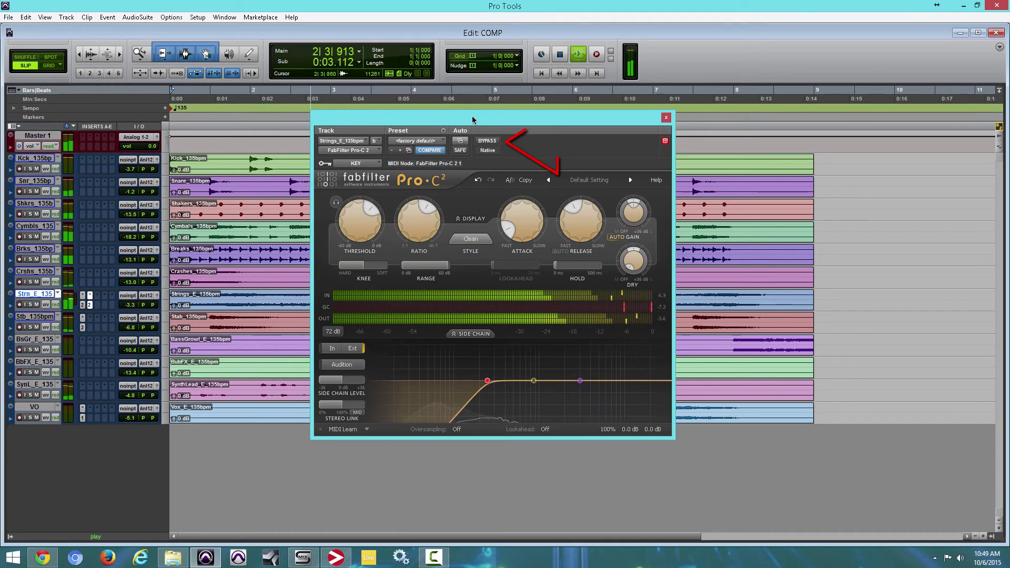
click(490, 140)
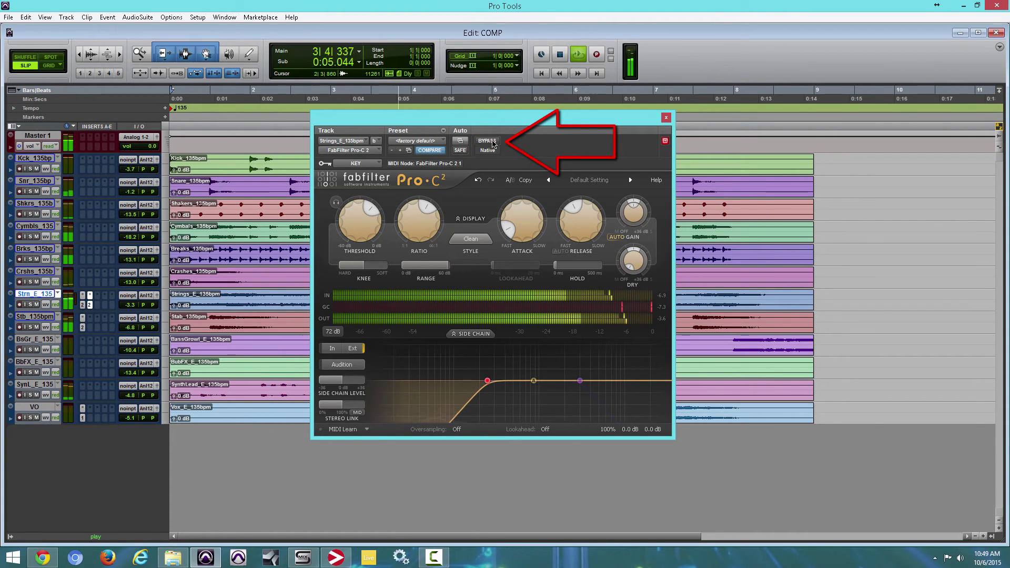
click(488, 141)
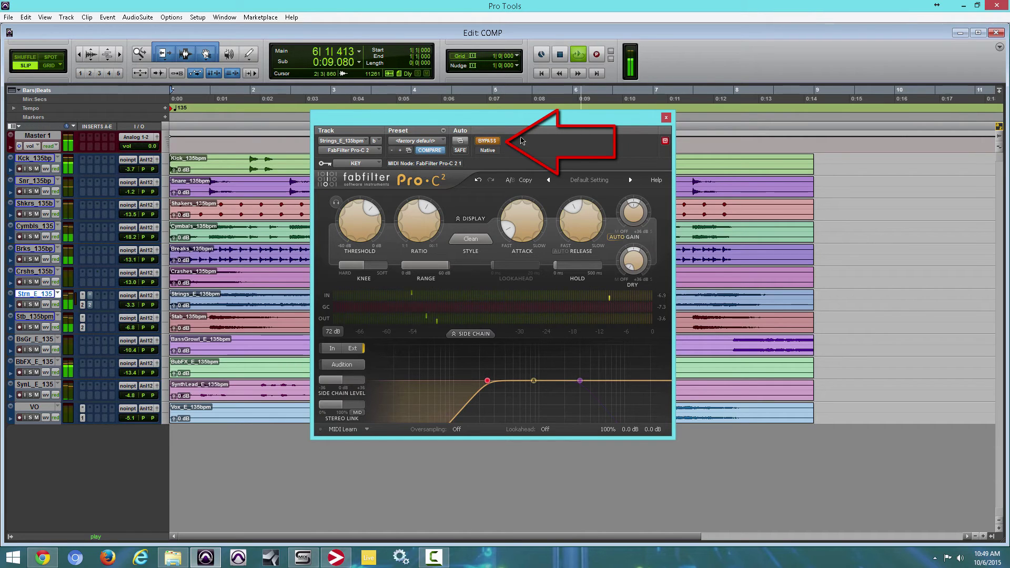
key(space)
click(492, 142)
key(space)
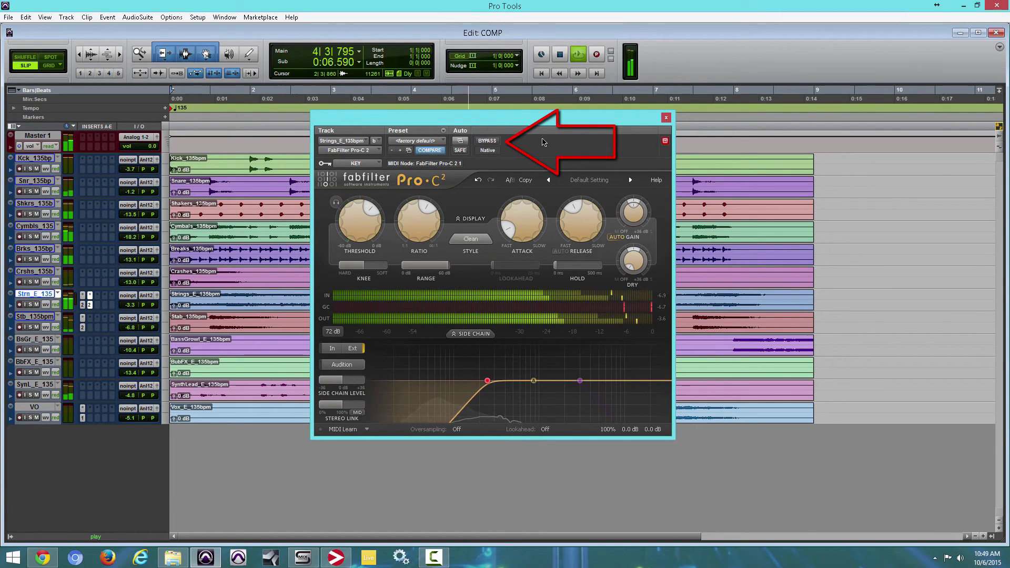
key(space)
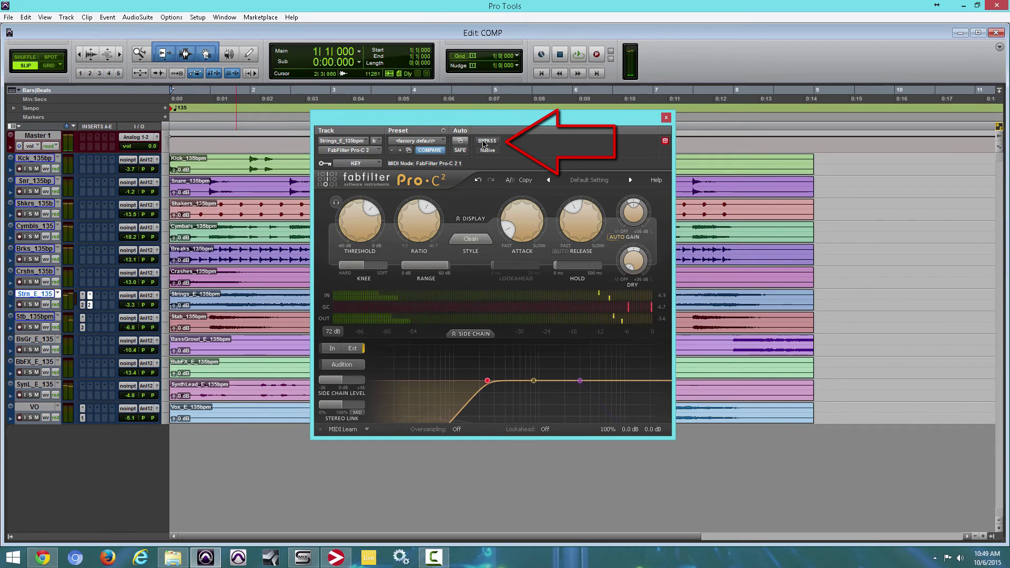
Play the strings once more with the compressor bypassed, stop playback and turn the bypass off
key(space)
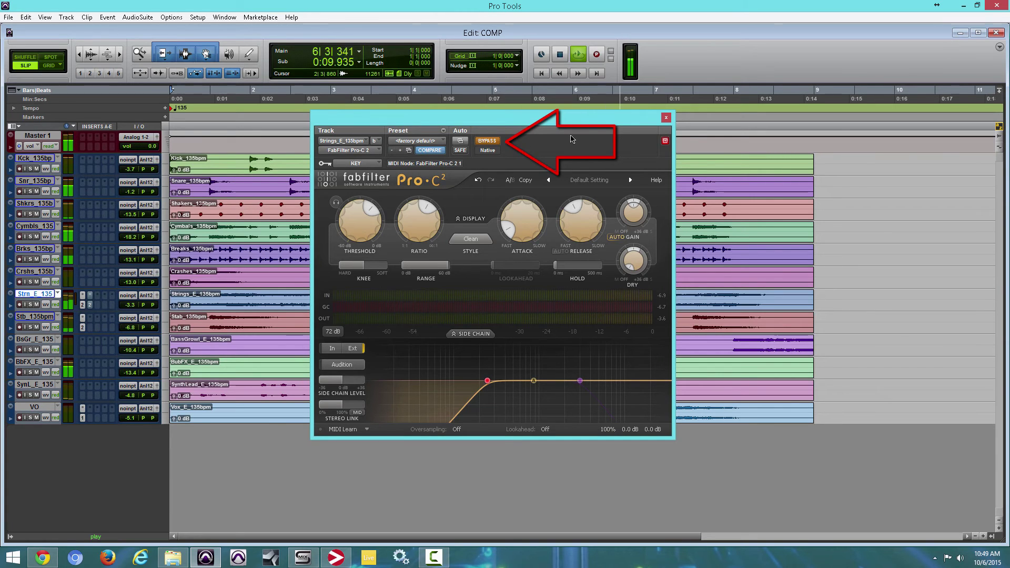
key(space)
click(489, 141)
Play the compressed strings, strongly lower the compressor's threshold during playback and stop
key(space)
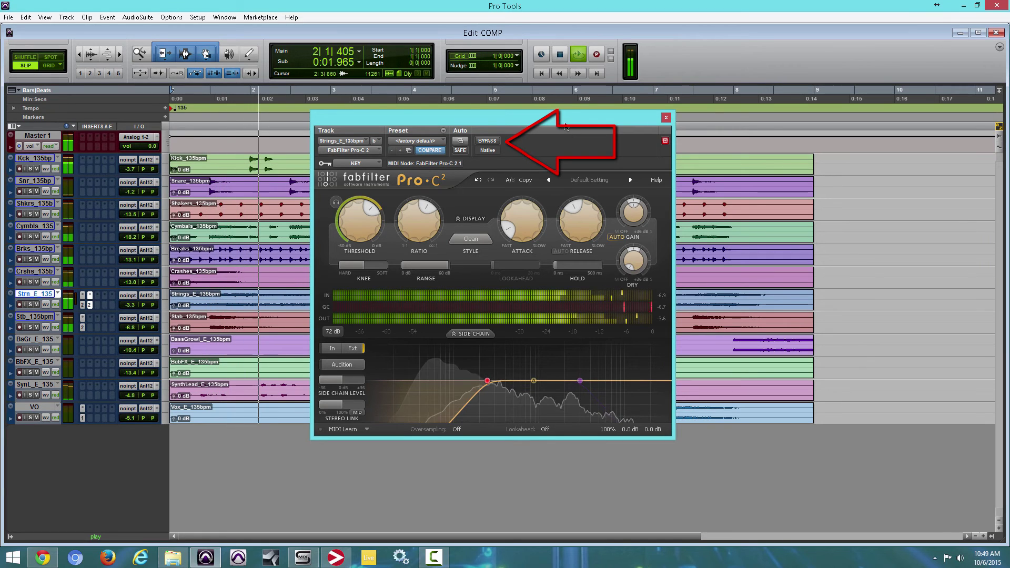
drag(351, 203, 330, 299)
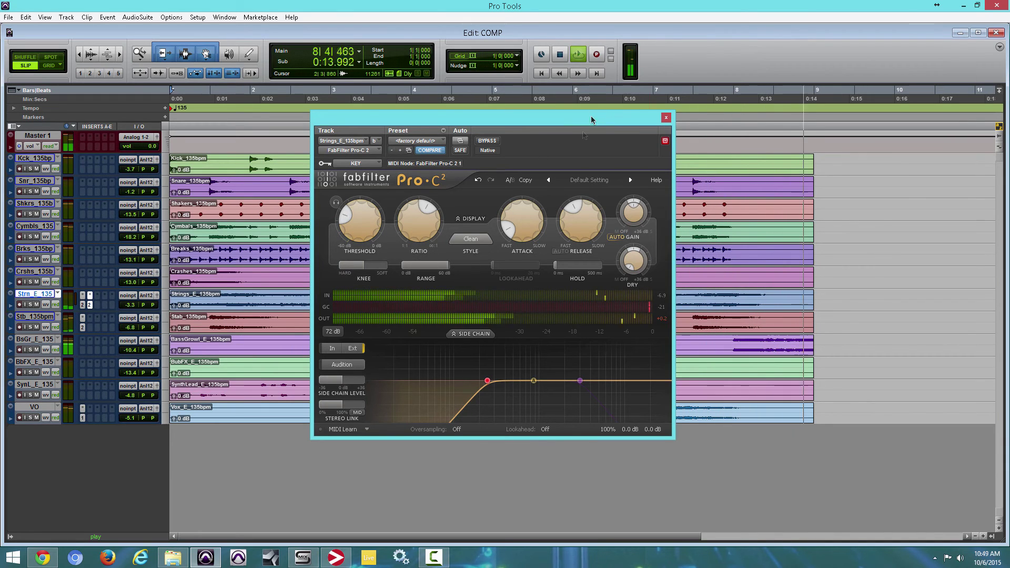
key(space)
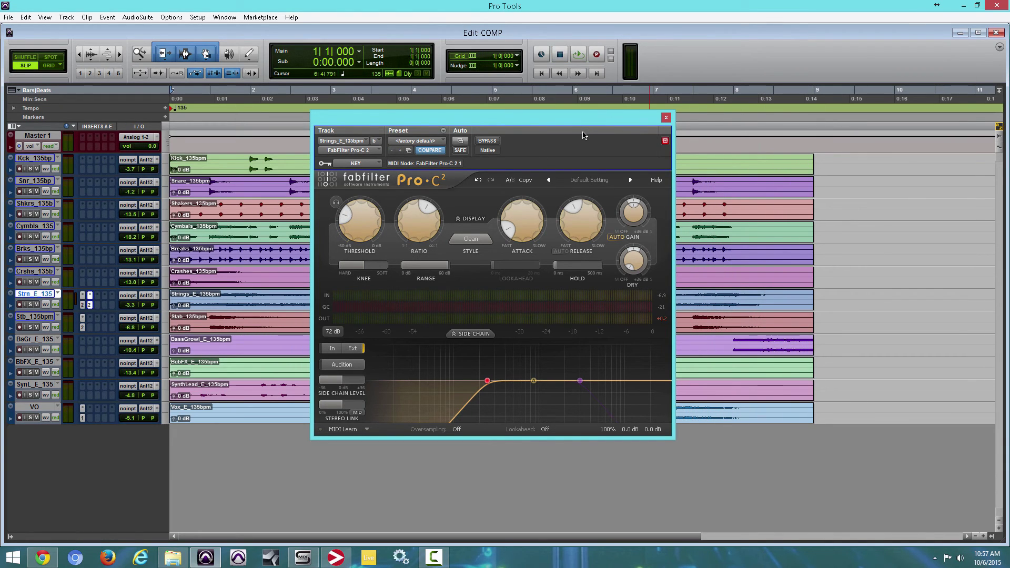